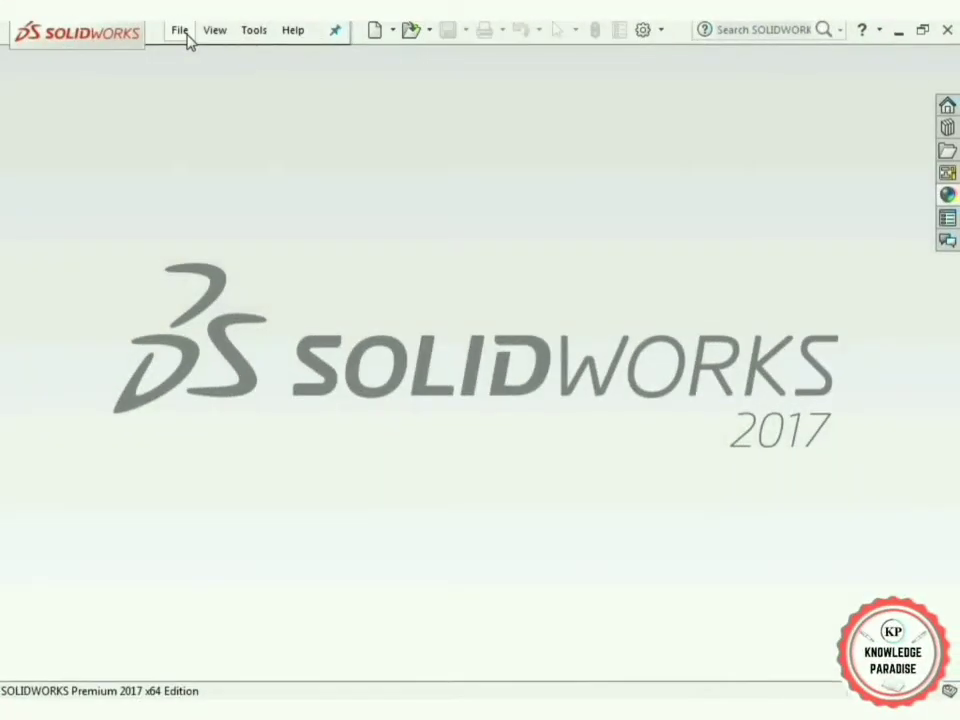
Step: Create a new blank Part document (Part2) from File > New
click(182, 32)
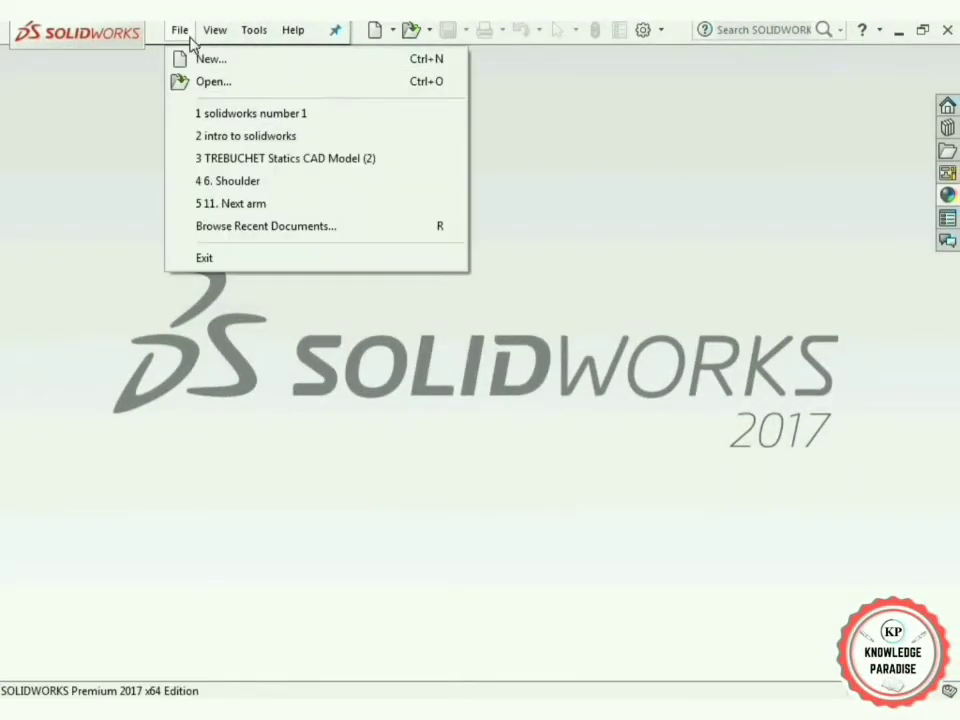
click(205, 62)
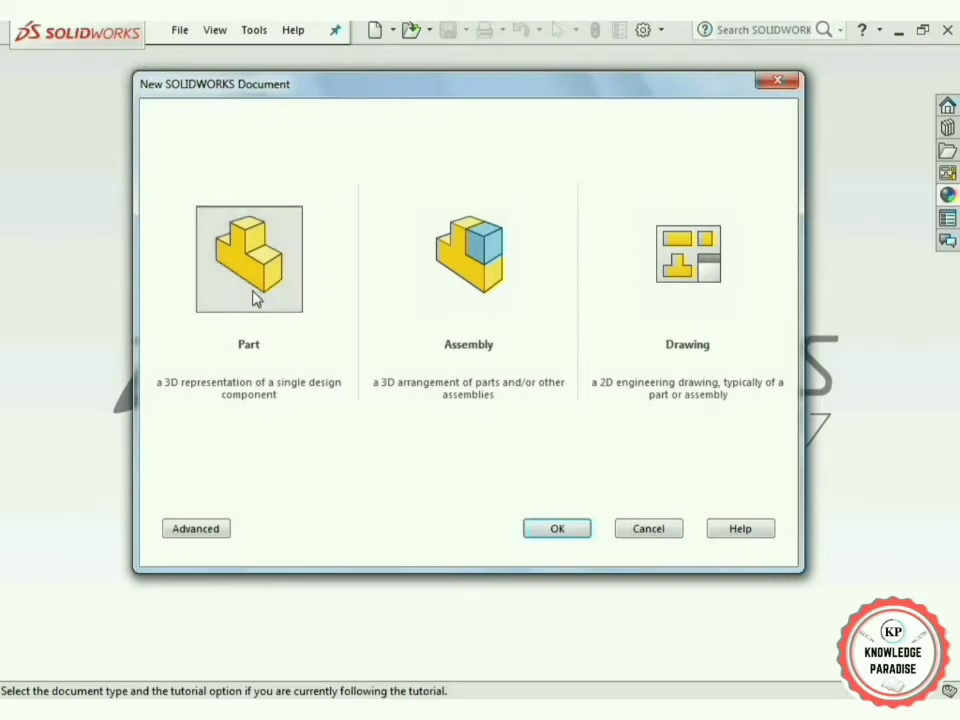
click(576, 532)
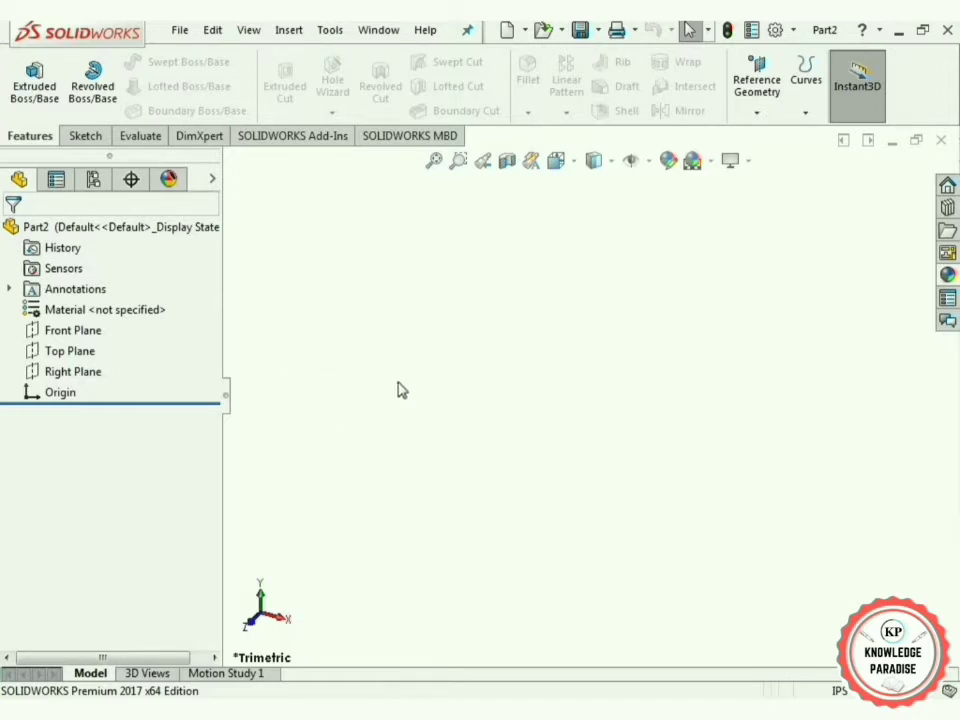
Step: On the Front Plane, sketch a center rectangle around the origin
click(79, 331)
click(92, 303)
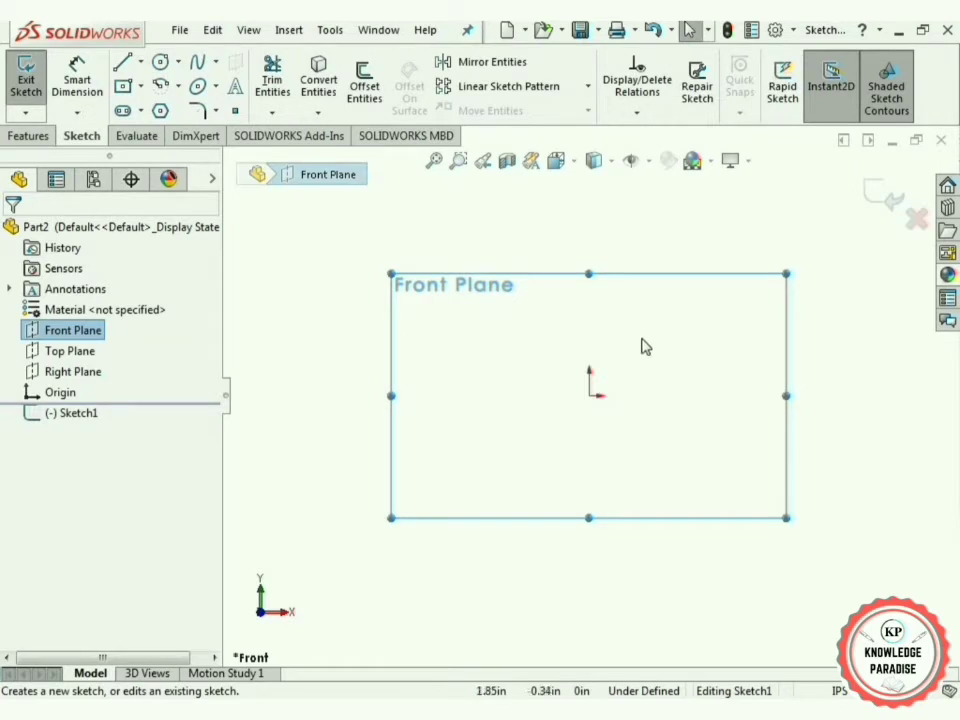
click(141, 86)
click(132, 133)
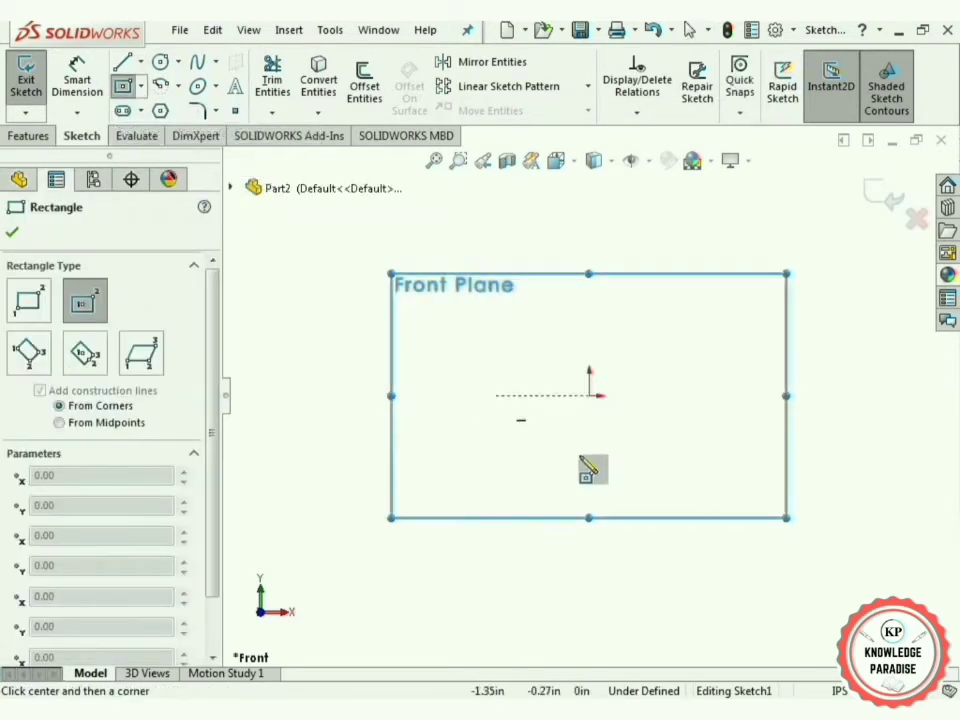
click(590, 395)
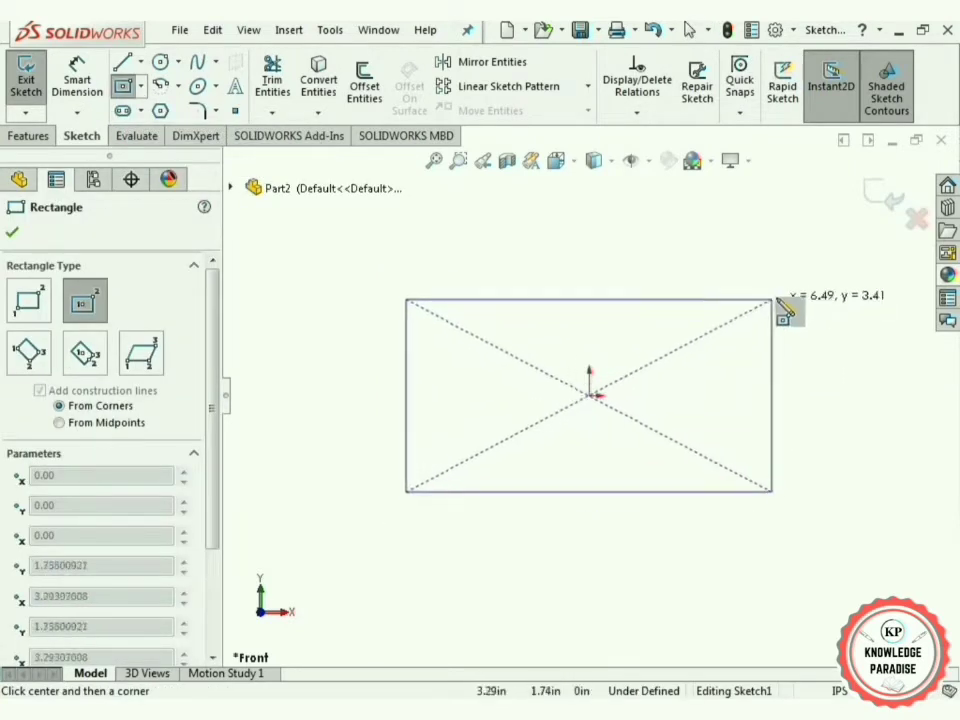
click(776, 300)
click(13, 236)
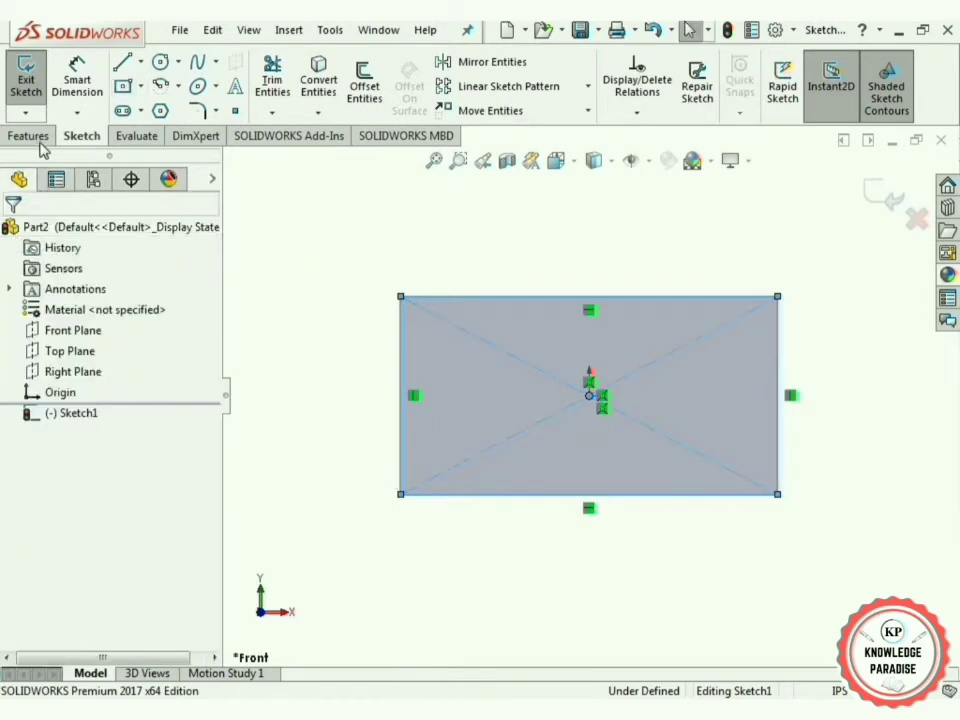
Step: Dimension the rectangle 15 in wide and 10 in tall, fully defining Sketch1
click(78, 88)
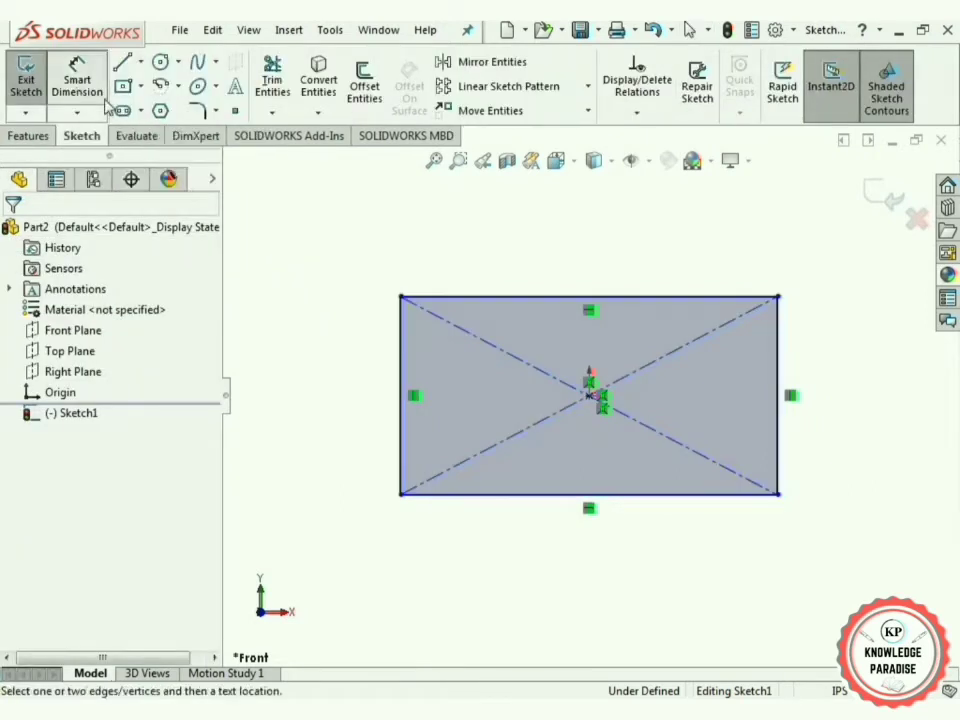
click(540, 298)
click(597, 262)
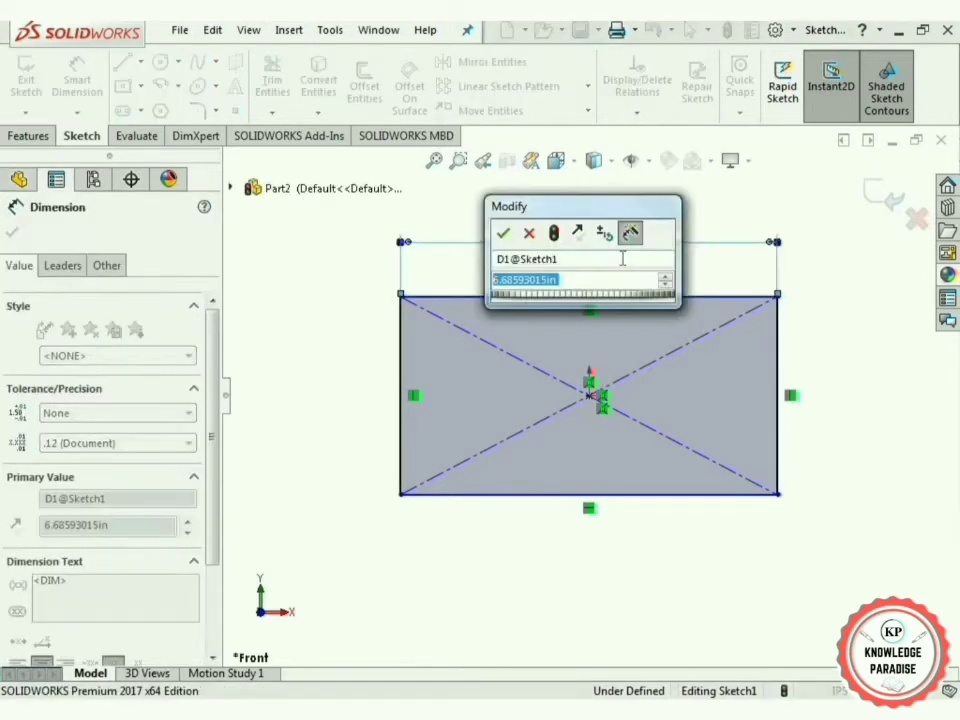
text(=)
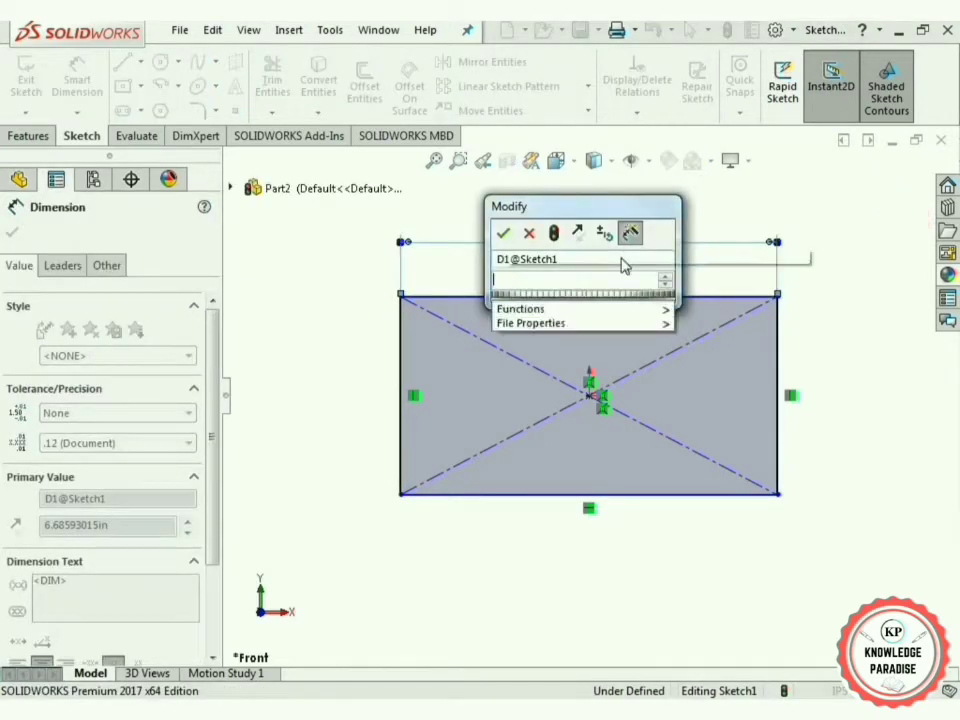
text(15in)
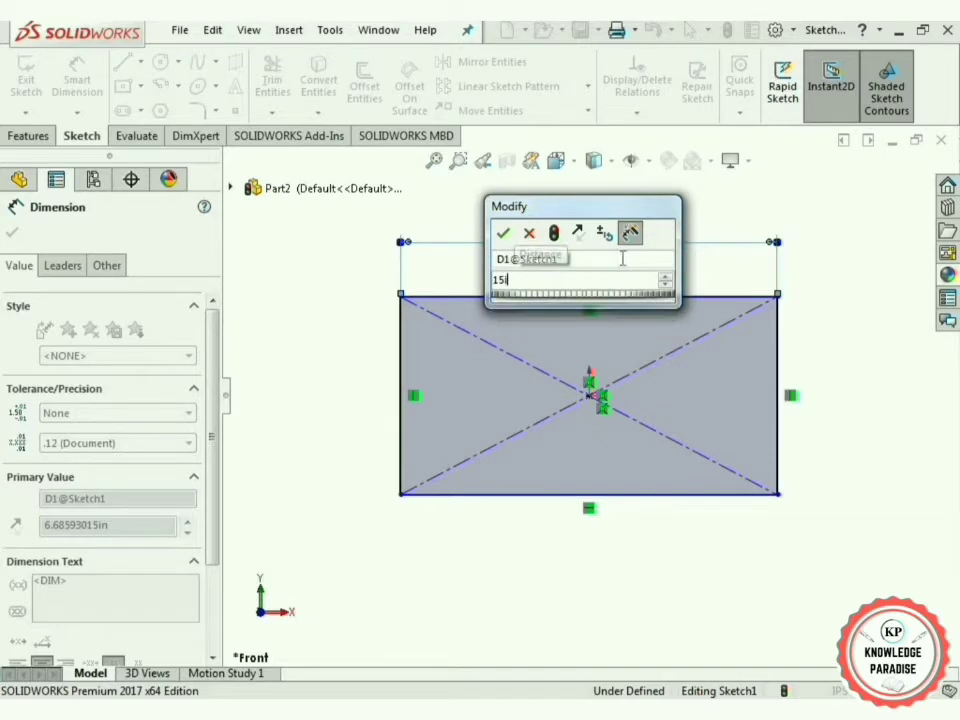
click(503, 238)
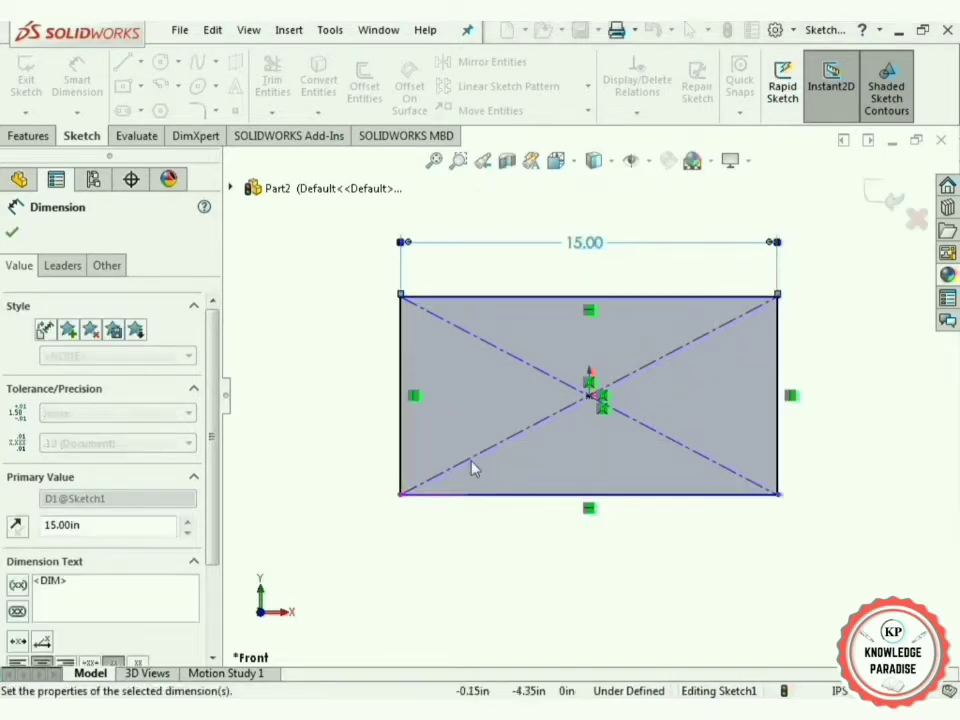
click(400, 372)
click(345, 378)
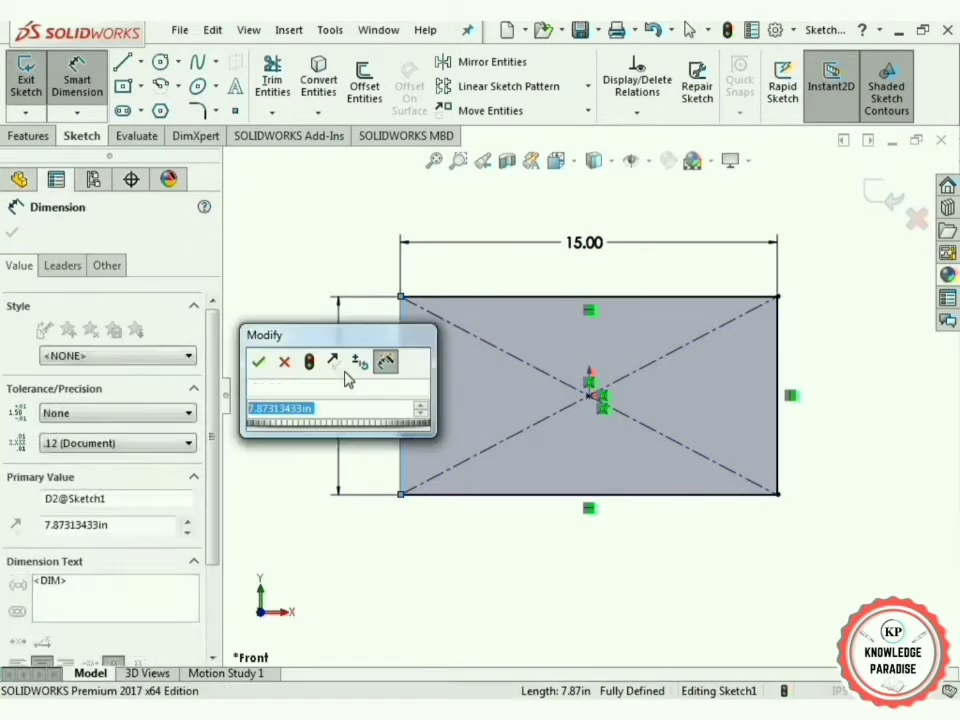
text(=10)
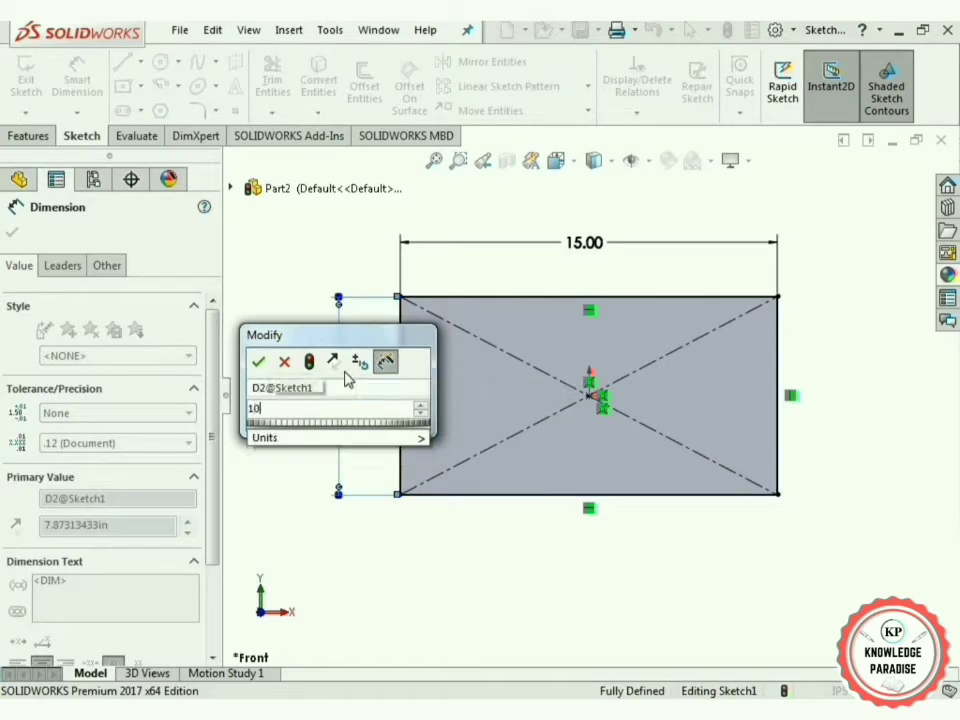
text(in)
click(259, 363)
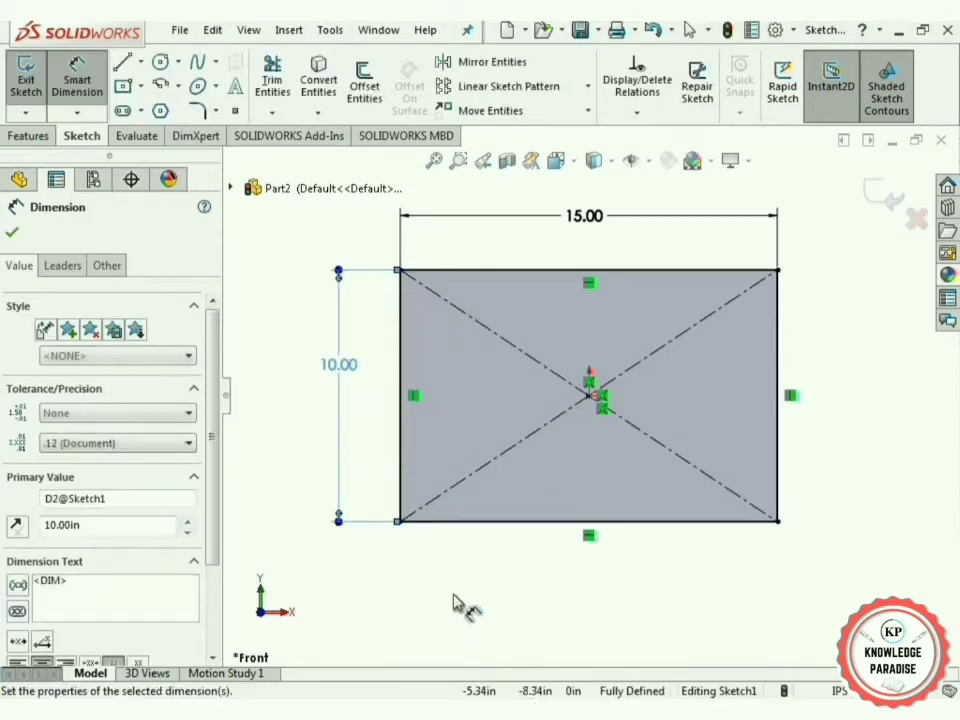
click(28, 135)
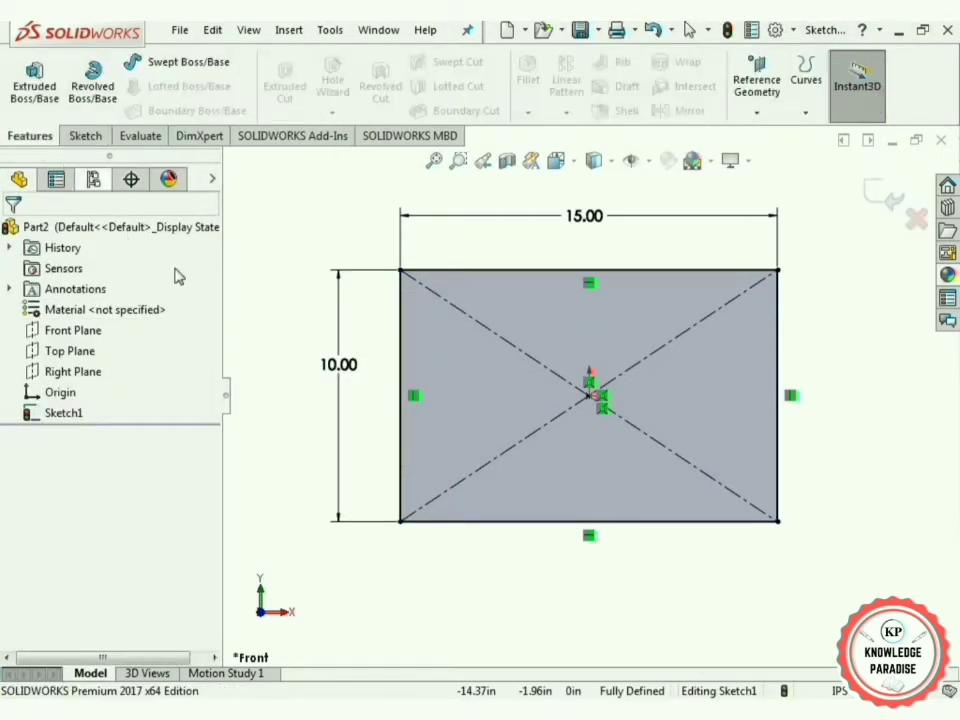
Step: Extrude the 15 × 10 in sketch 1.5 in (Blind) into a solid block
click(50, 93)
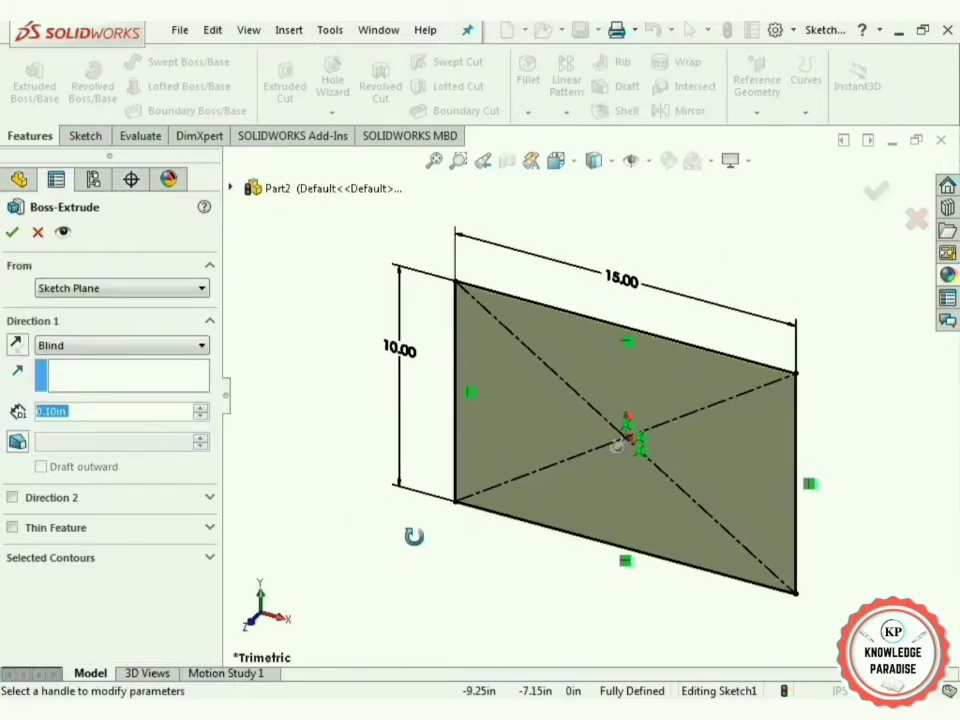
mouse_move(390, 505)
middle_down()
mouse_move(343, 523)
mouse_move(388, 474)
mouse_move(281, 474)
mouse_move(336, 516)
mouse_move(317, 525)
middle_up()
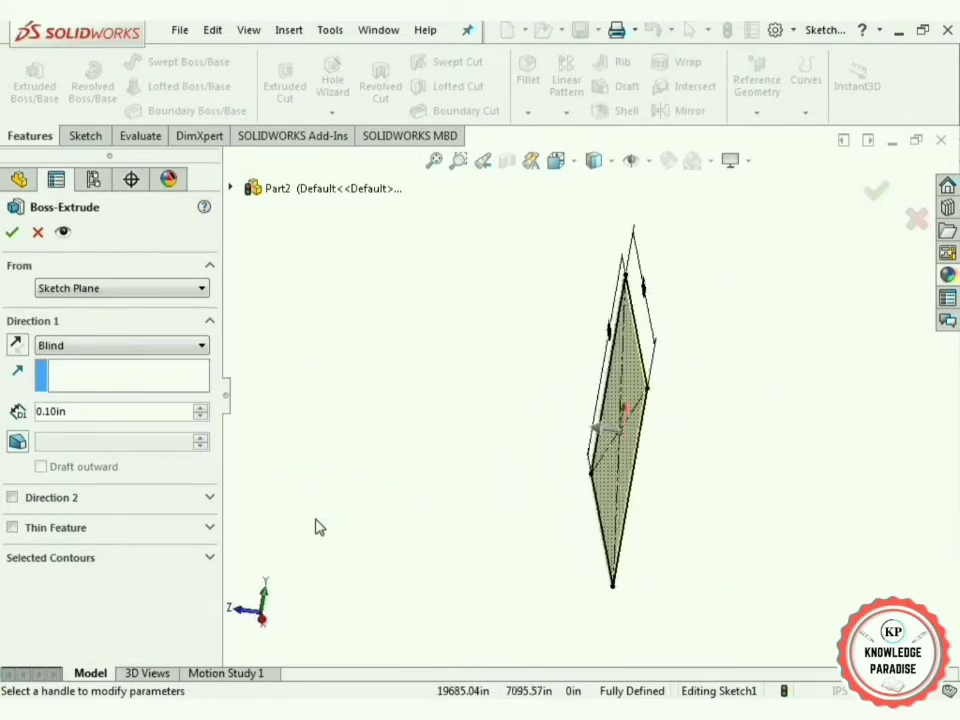
click(55, 411)
key(BackSpace)
key(BackSpace)
key(BackSpace)
text(1.5)
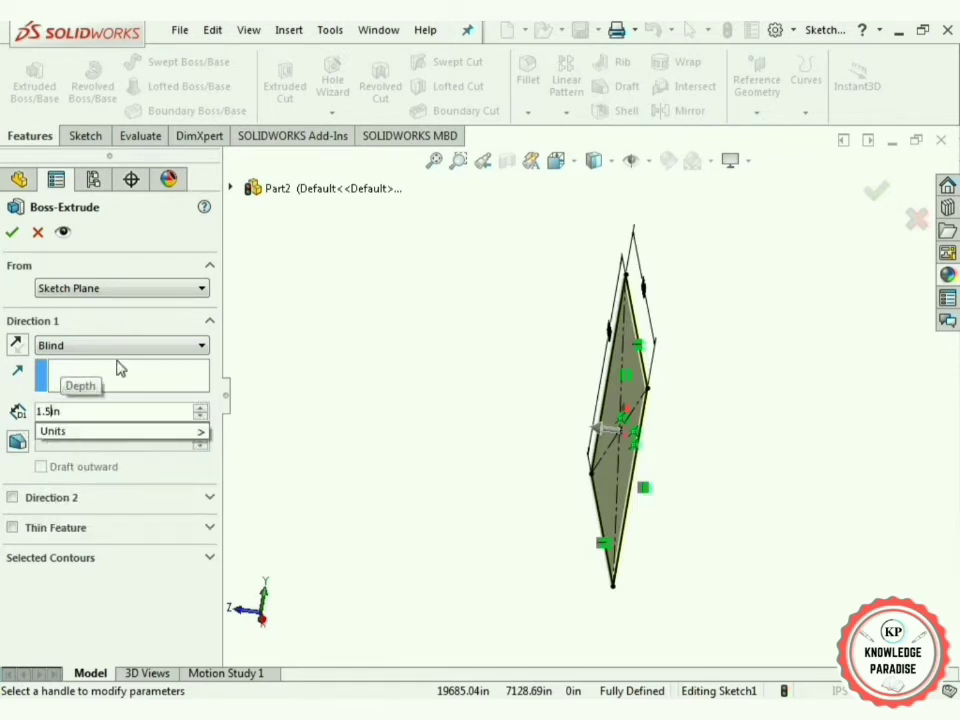
click(153, 392)
click(11, 231)
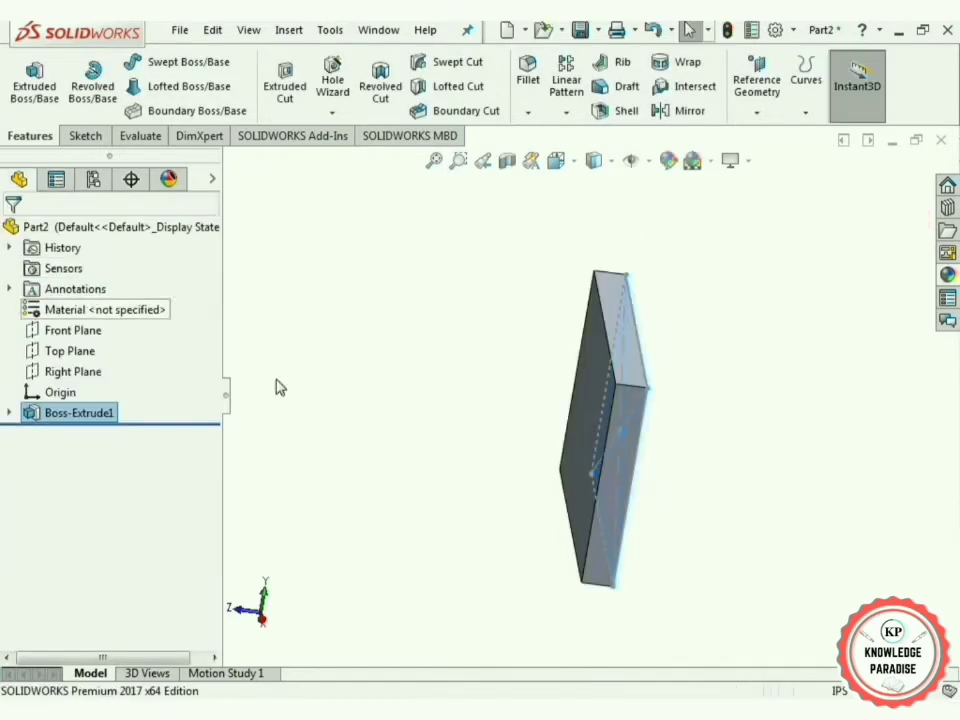
middle_drag(274, 386, 561, 448)
Step: Start a sketch on the block's large flat face, viewed from the Back
click(575, 447)
click(645, 388)
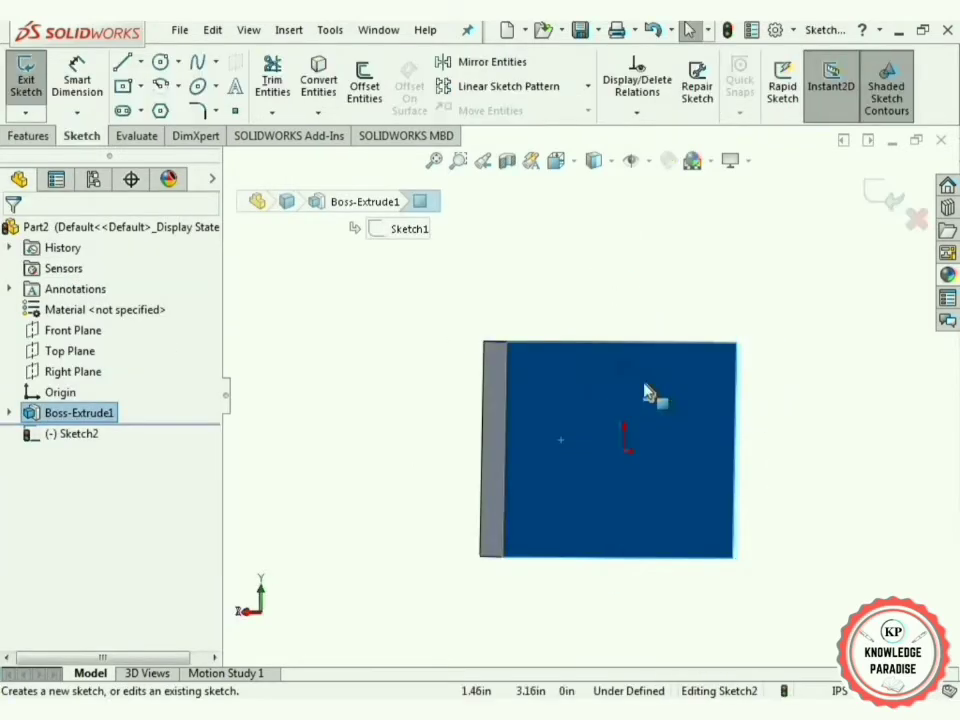
click(560, 162)
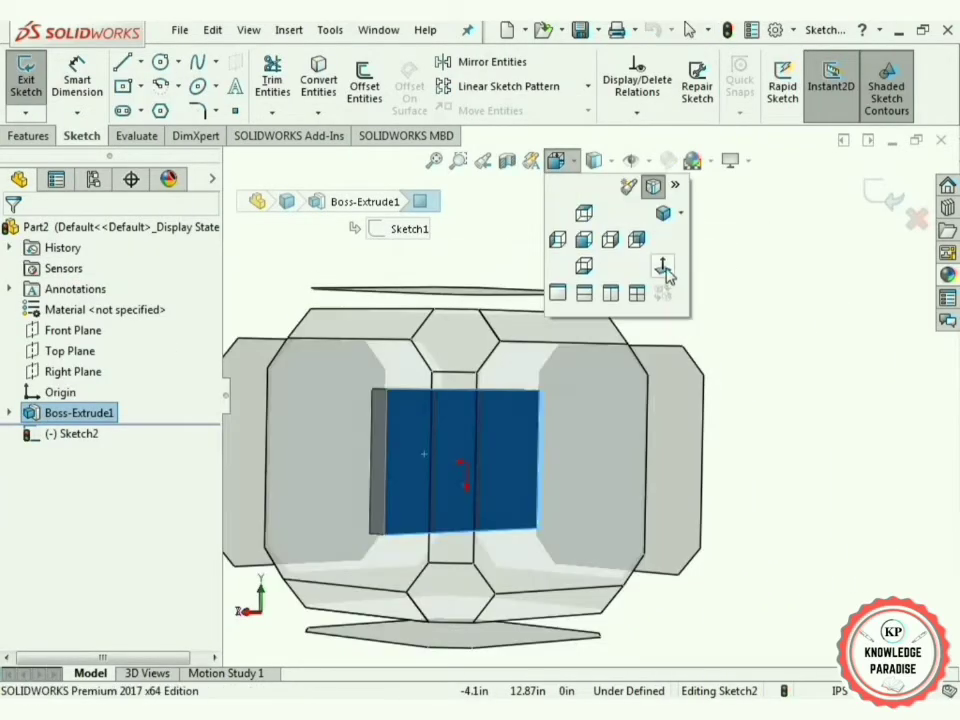
click(664, 268)
Step: Draw a center rectangle from the origin to a corner just inside the face edges
click(140, 86)
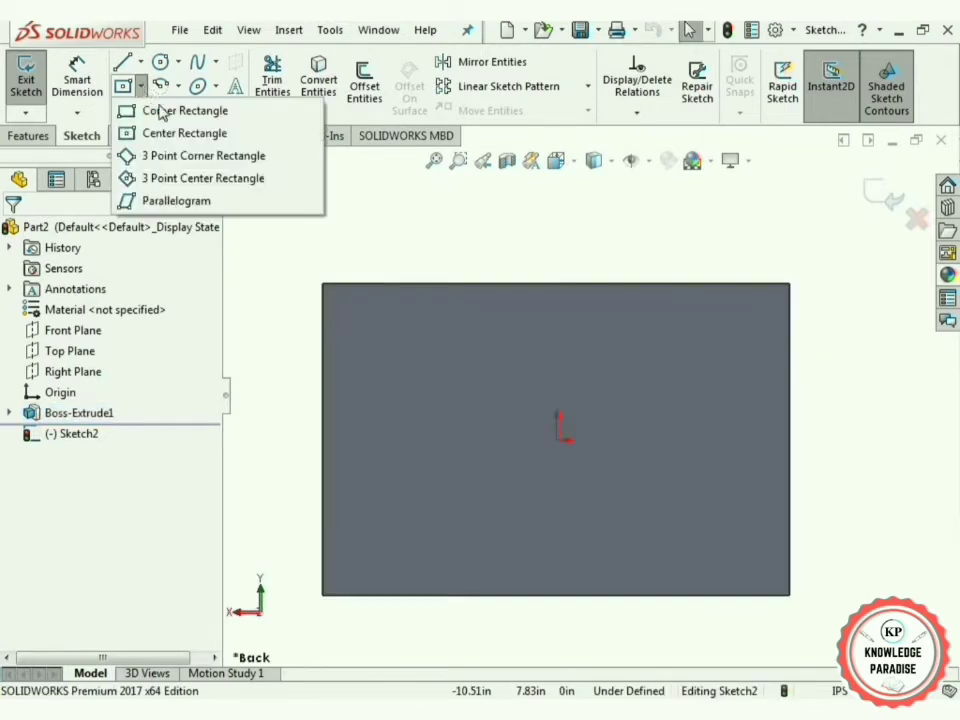
click(215, 140)
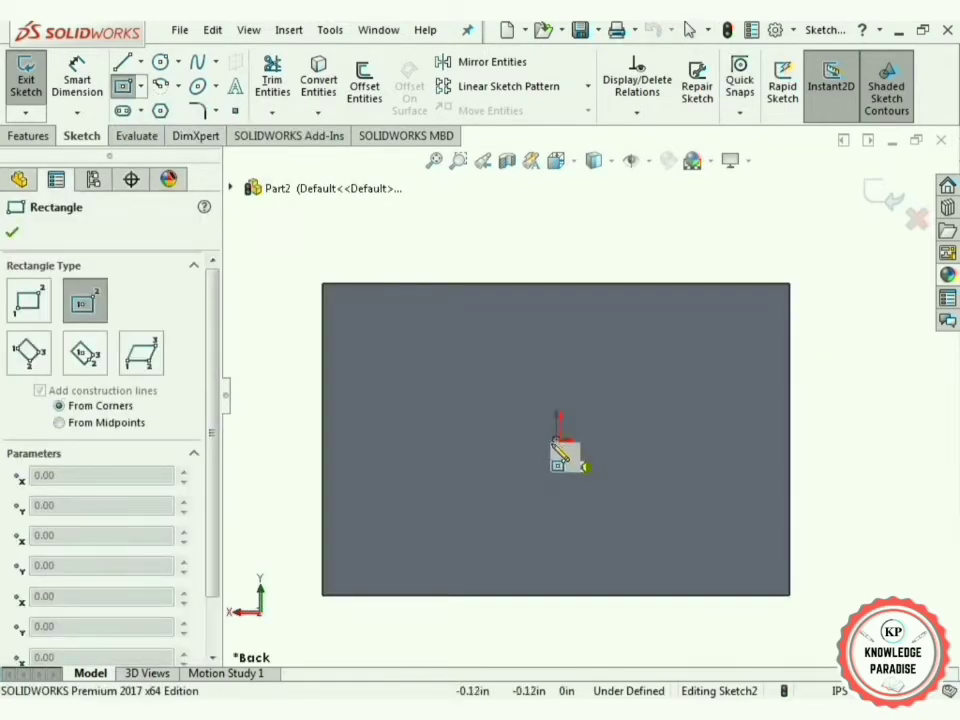
click(558, 440)
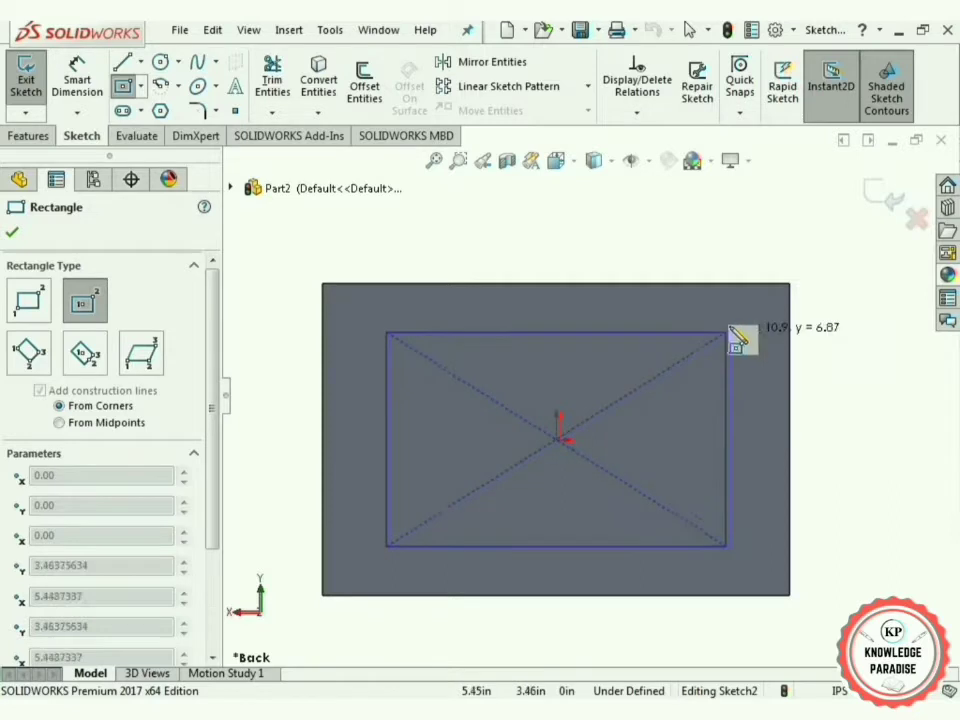
click(768, 301)
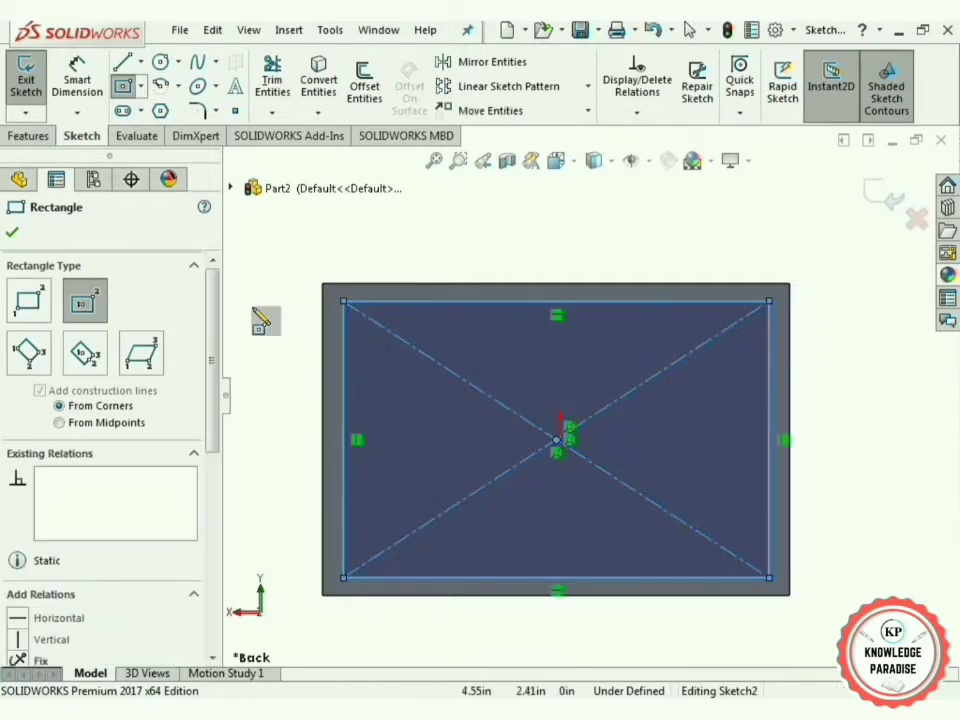
click(12, 234)
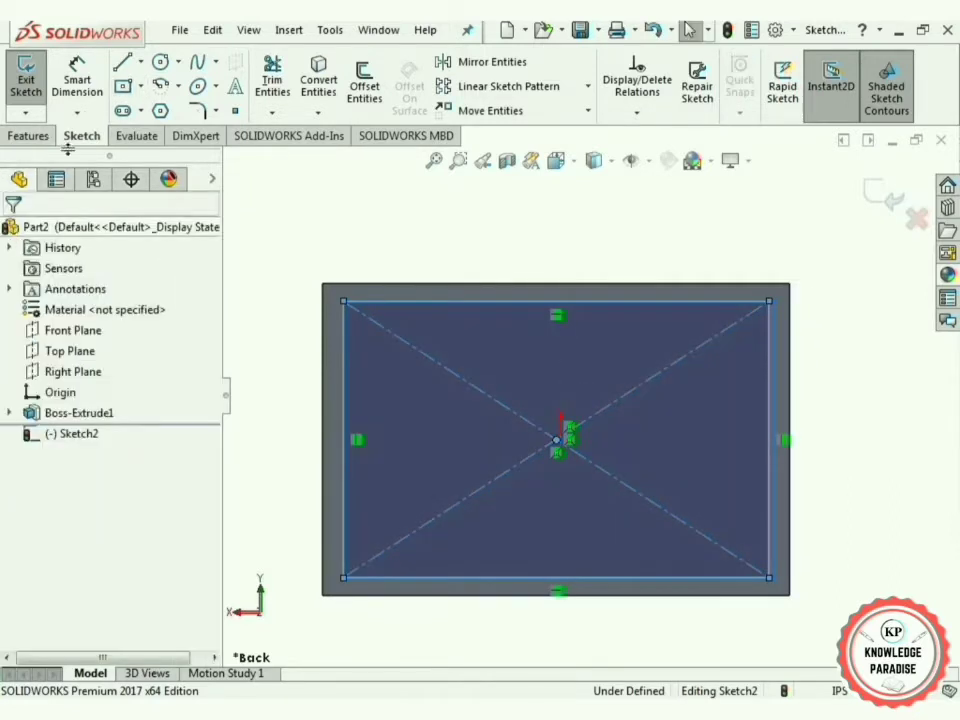
Step: Dimension the inner rectangle 0.5 in from the block's top edge and 0.5 in from its left edge
click(80, 85)
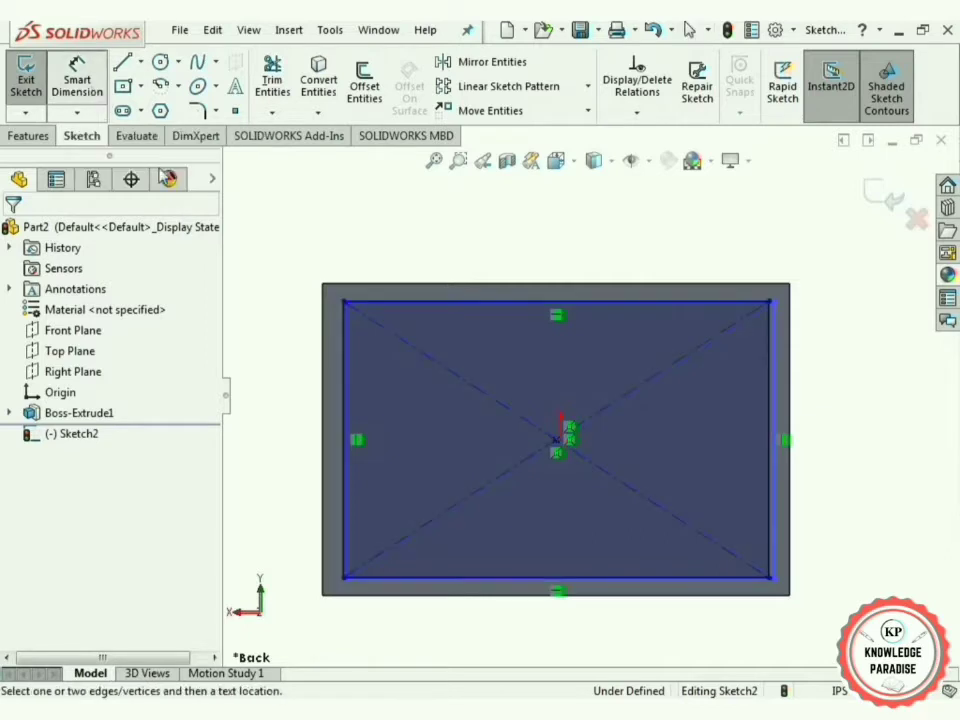
click(508, 301)
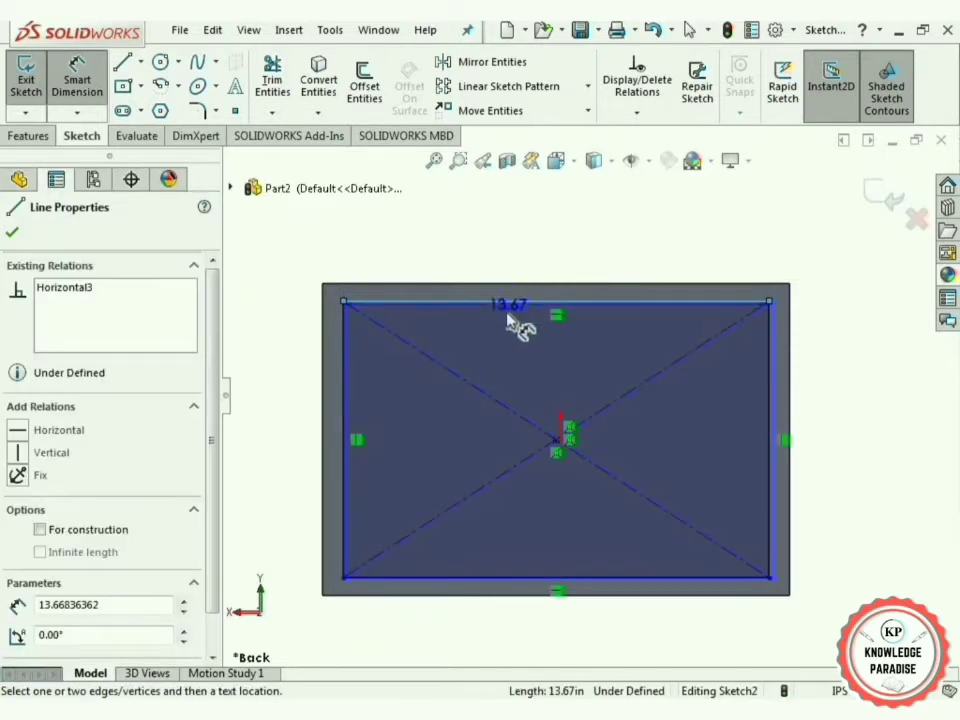
click(522, 288)
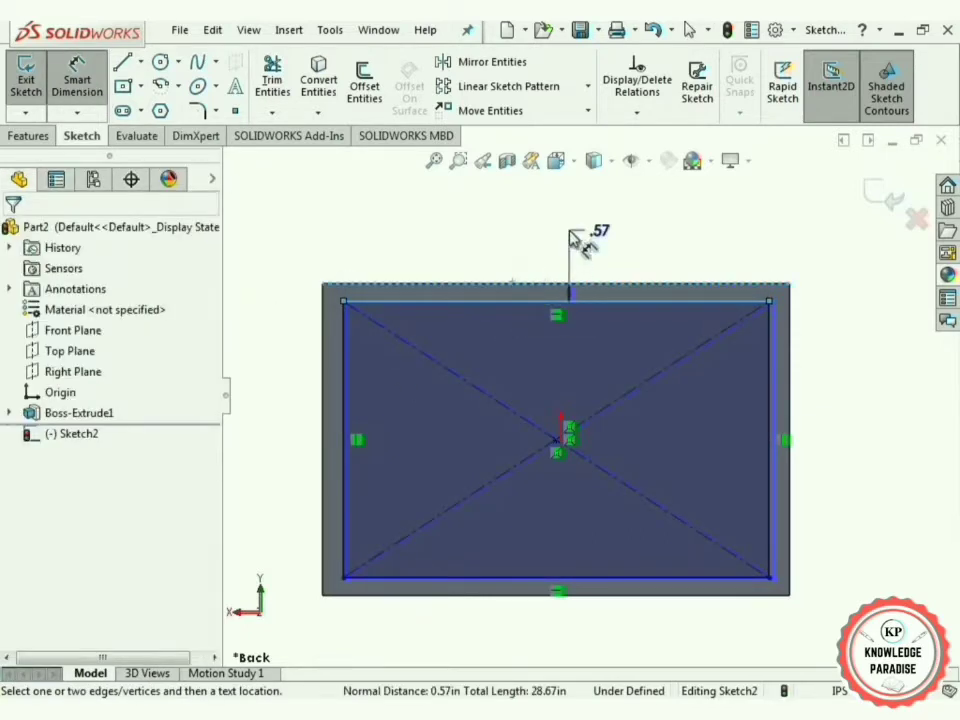
click(575, 240)
key(BackSpace)
text(0)
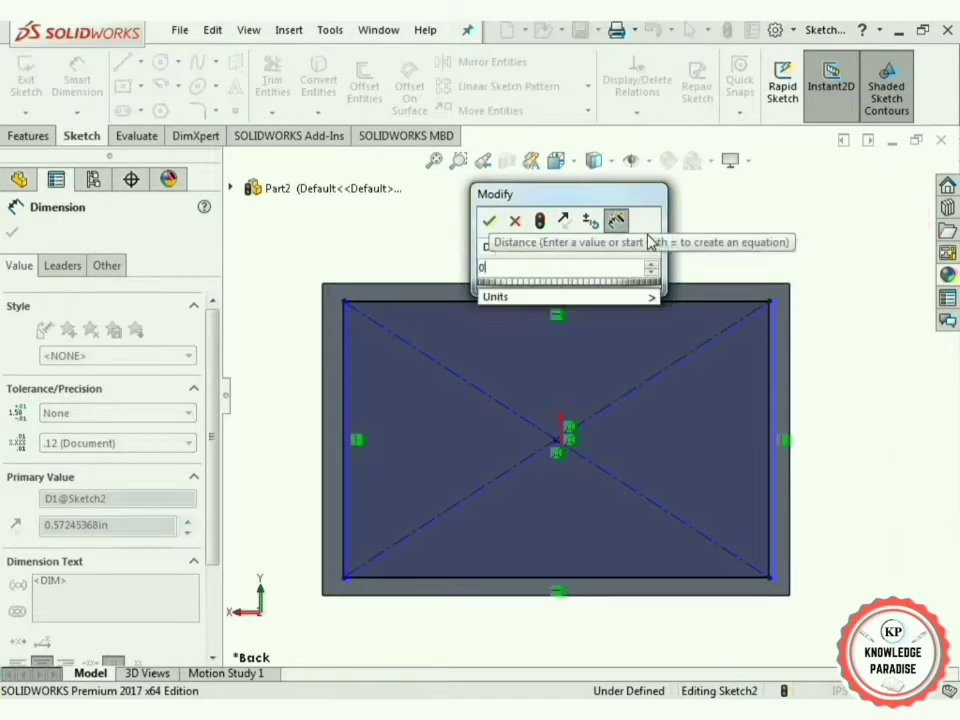
text(.5)
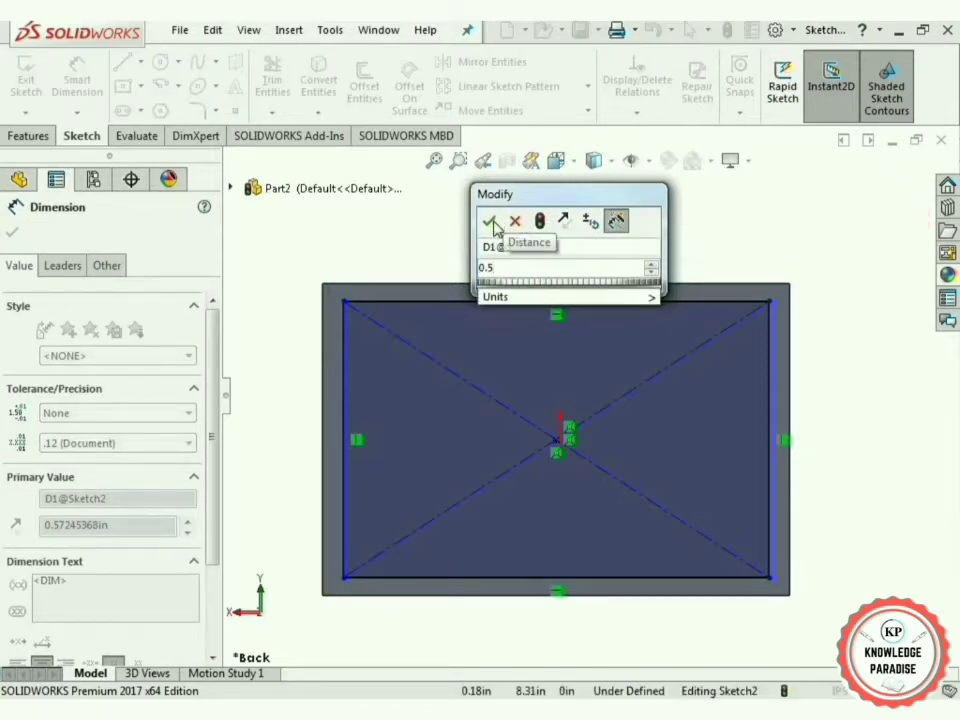
click(490, 222)
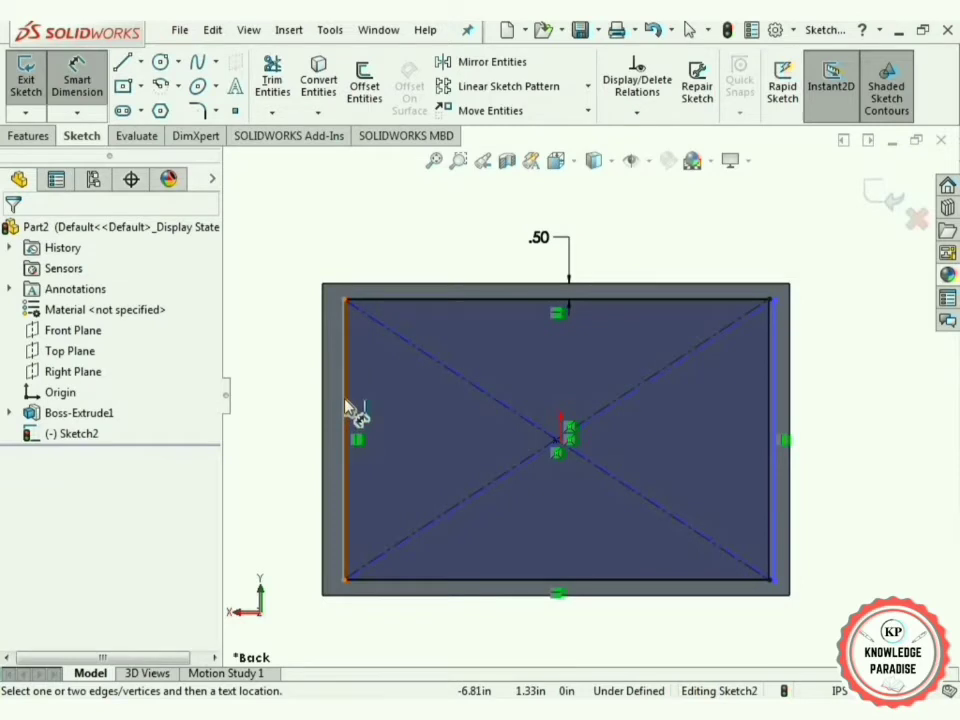
click(346, 410)
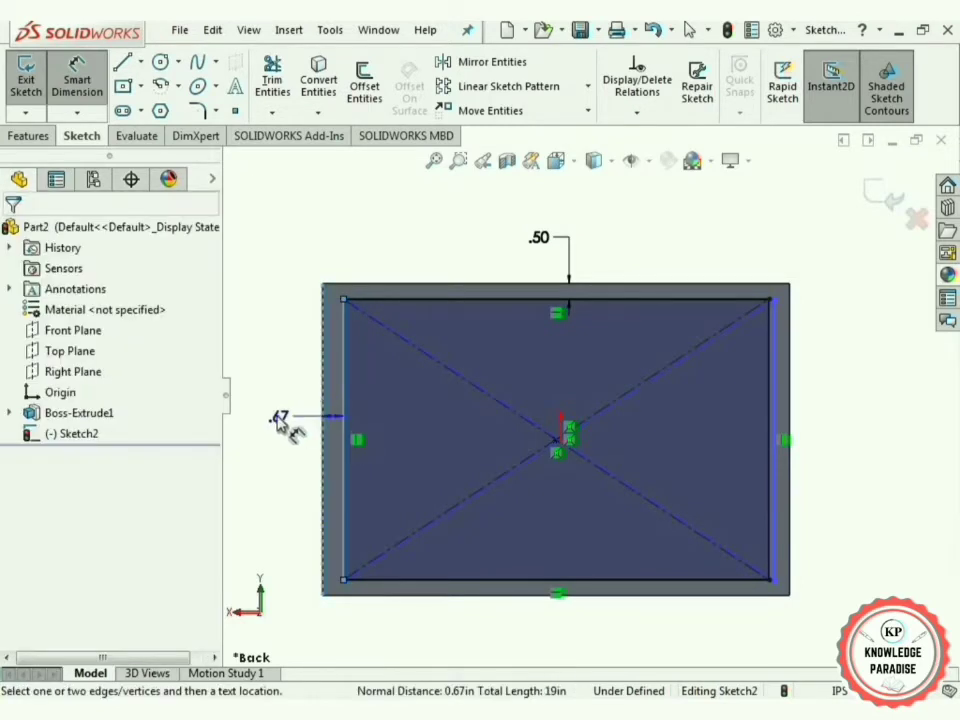
click(282, 425)
text(=)
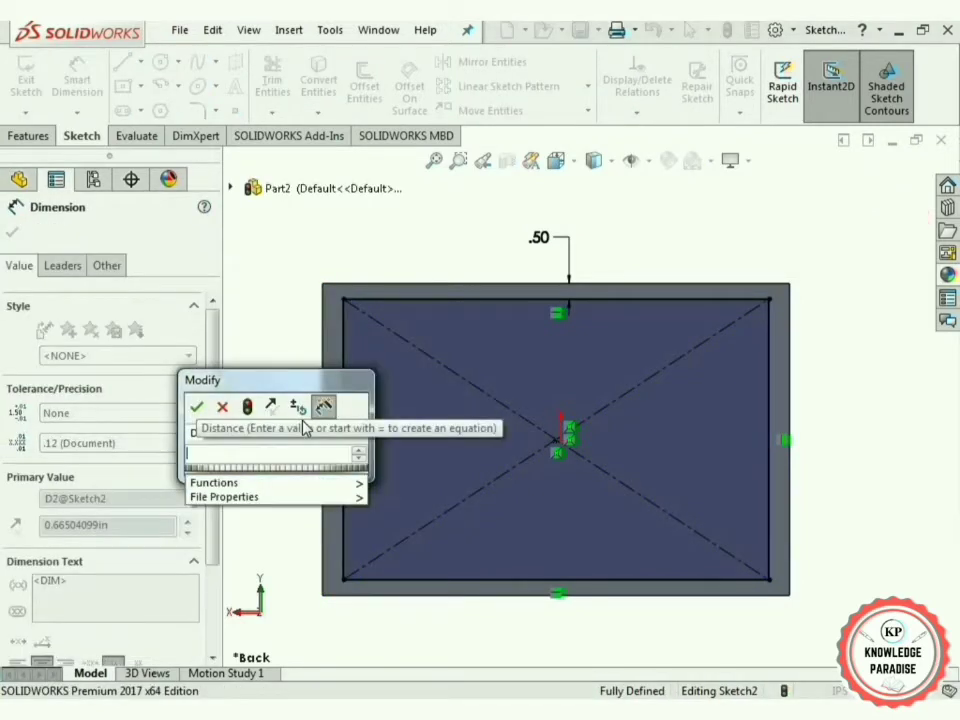
text(0.)
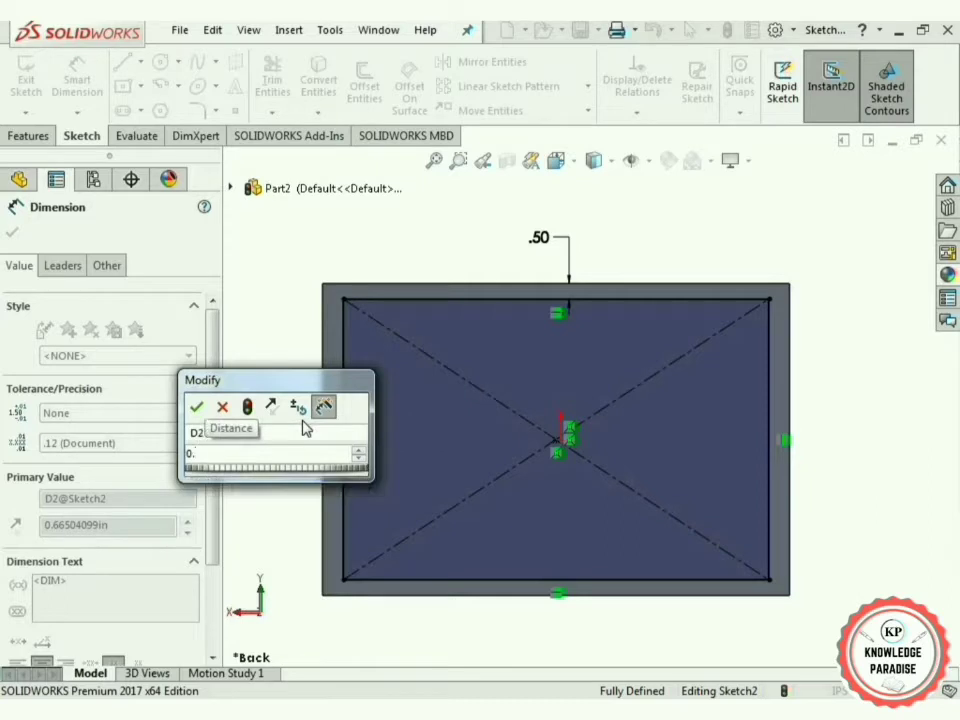
text(5in)
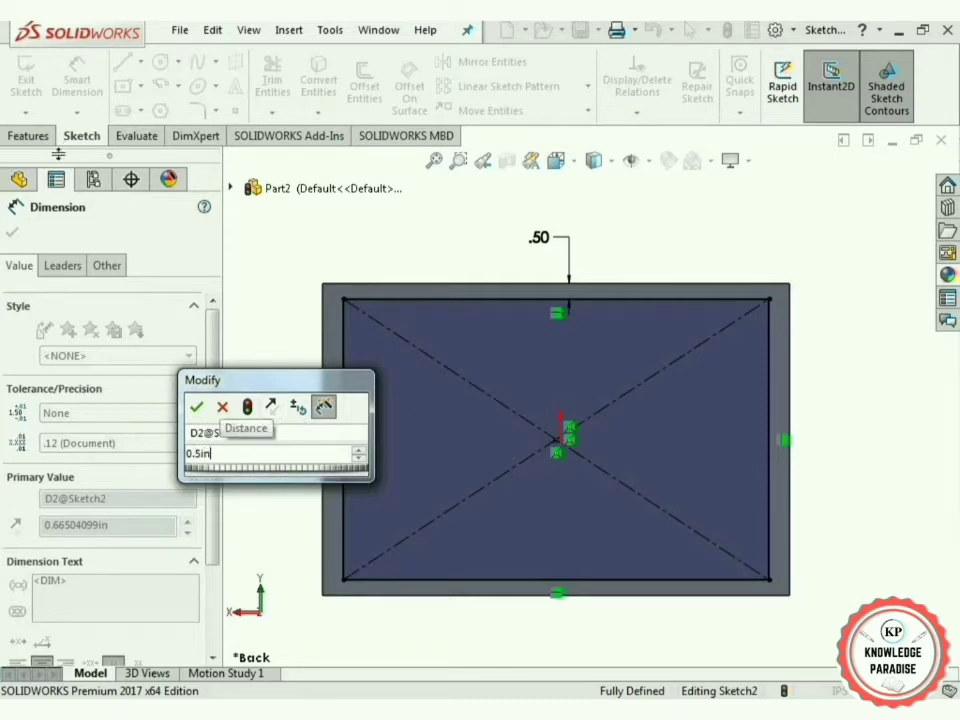
click(199, 407)
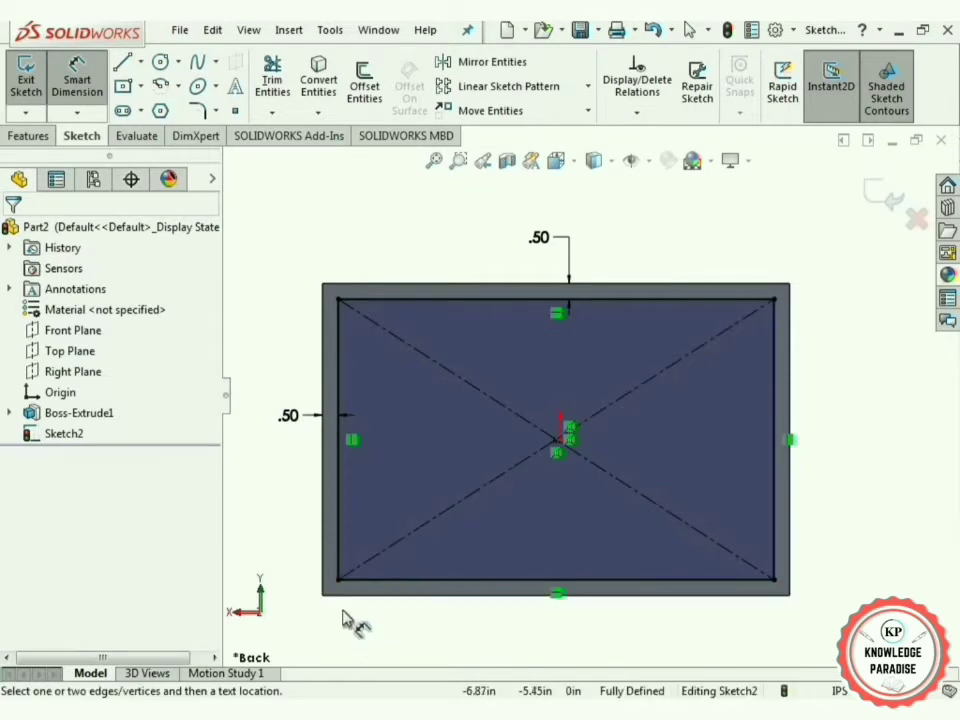
click(28, 136)
Step: Cut the inner rectangle 0.5 in deep into the frame with a Blind Extruded Cut
click(286, 82)
middle_drag(281, 386, 285, 317)
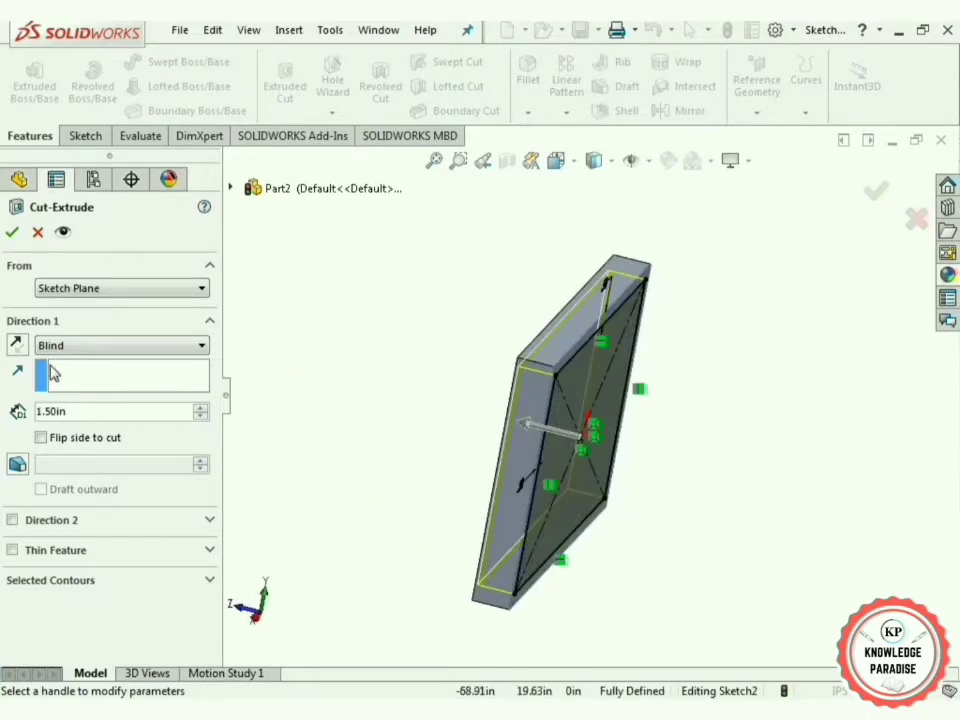
click(93, 411)
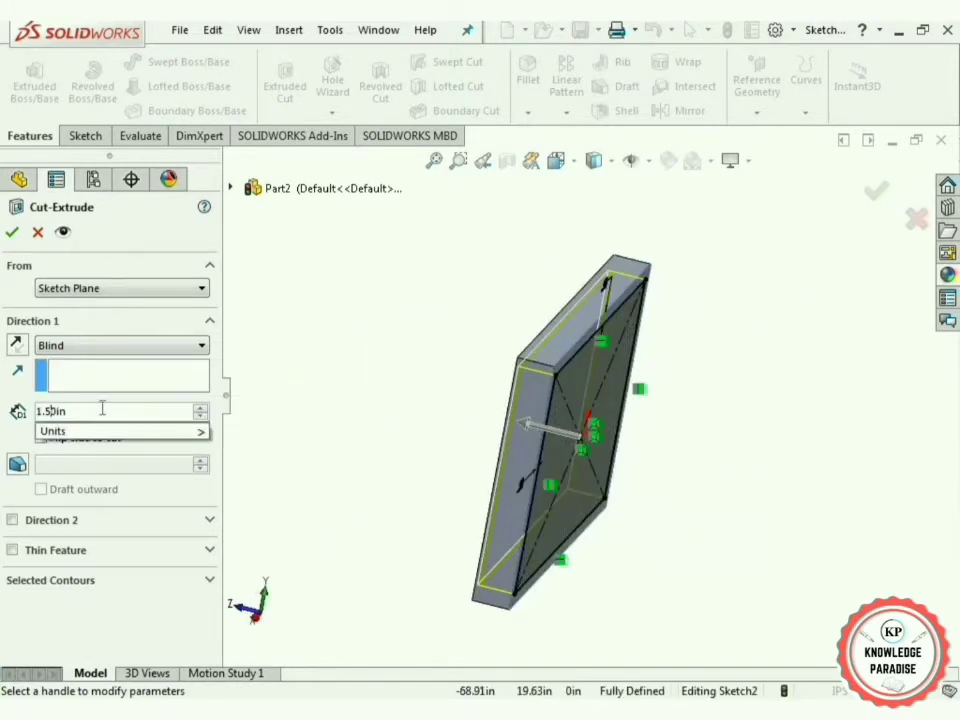
double_click(102, 411)
text(3in)
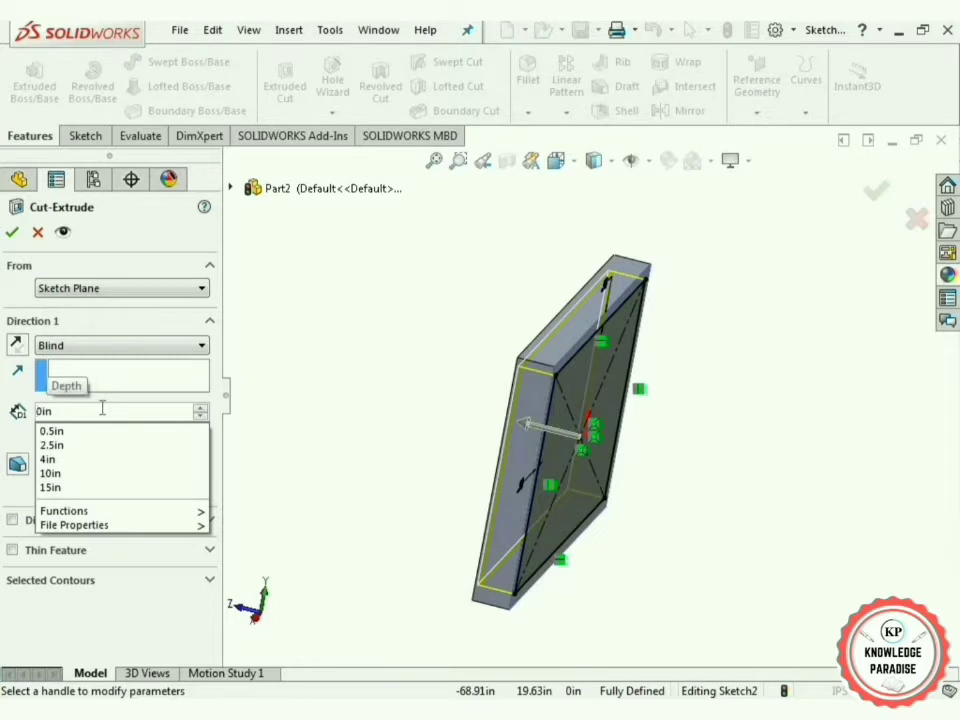
text(.5)
key(Return)
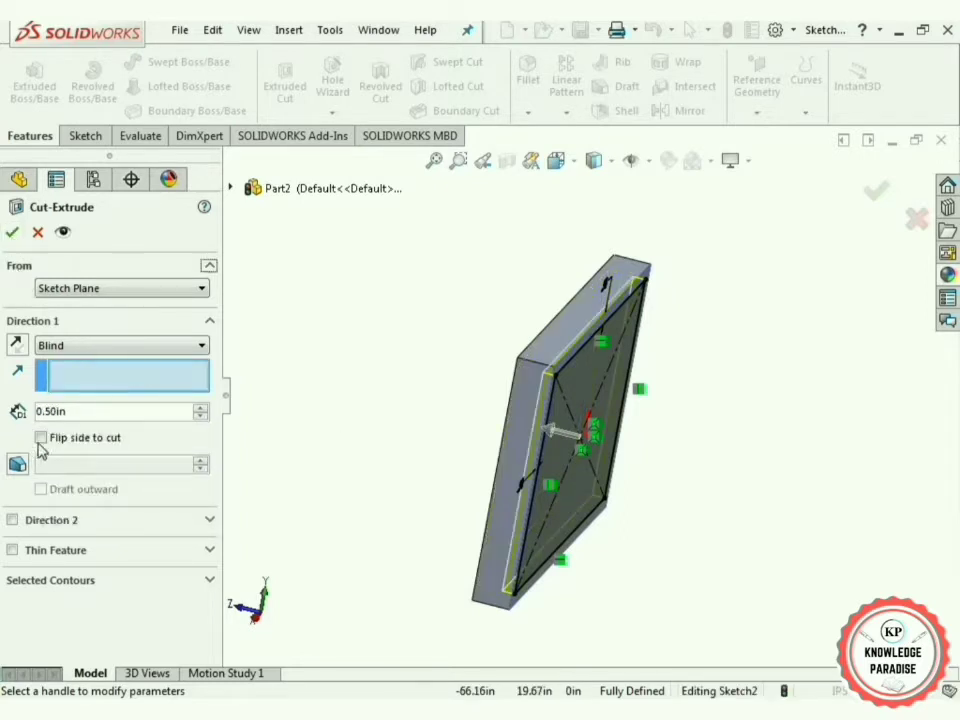
click(11, 232)
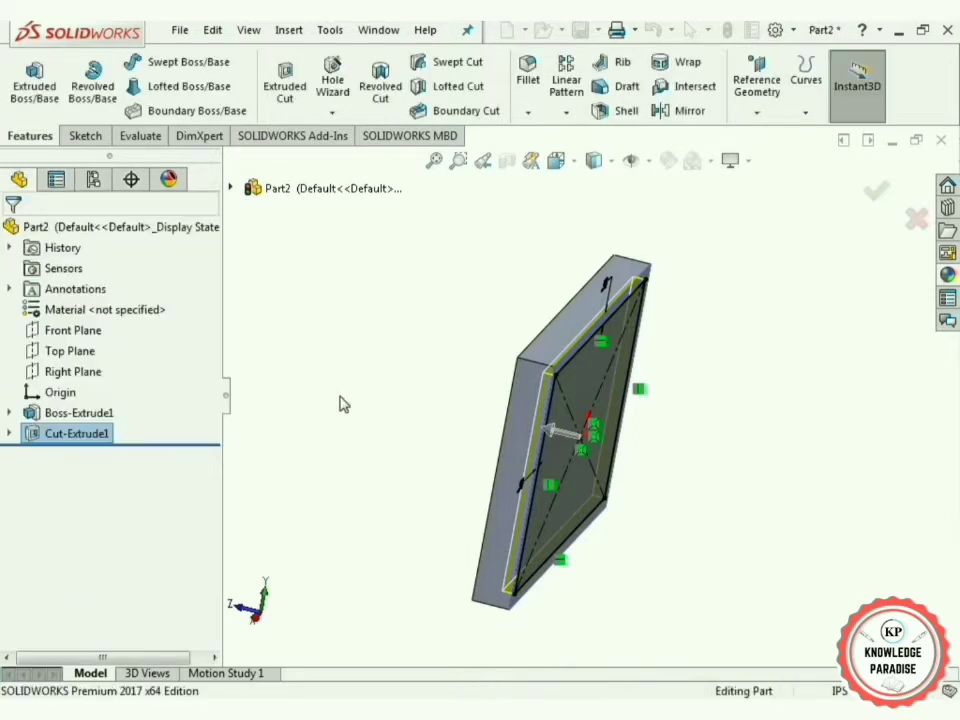
middle_drag(369, 416, 270, 436)
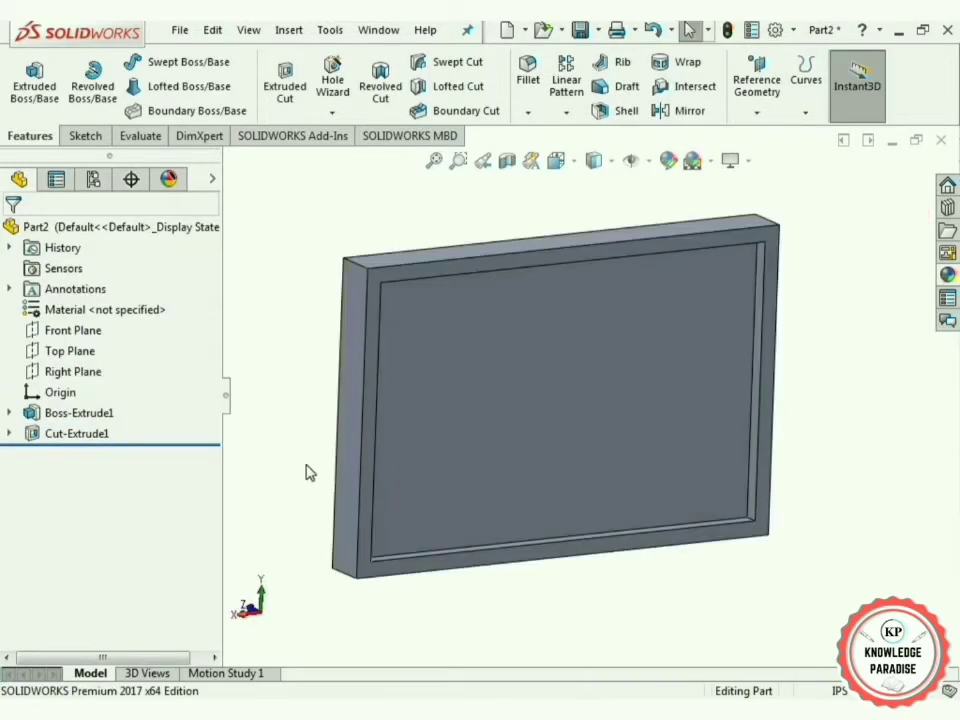
Step: Start a sketch on the frame's long narrow face, viewed Normal To
middle_drag(421, 625, 538, 396)
click(523, 440)
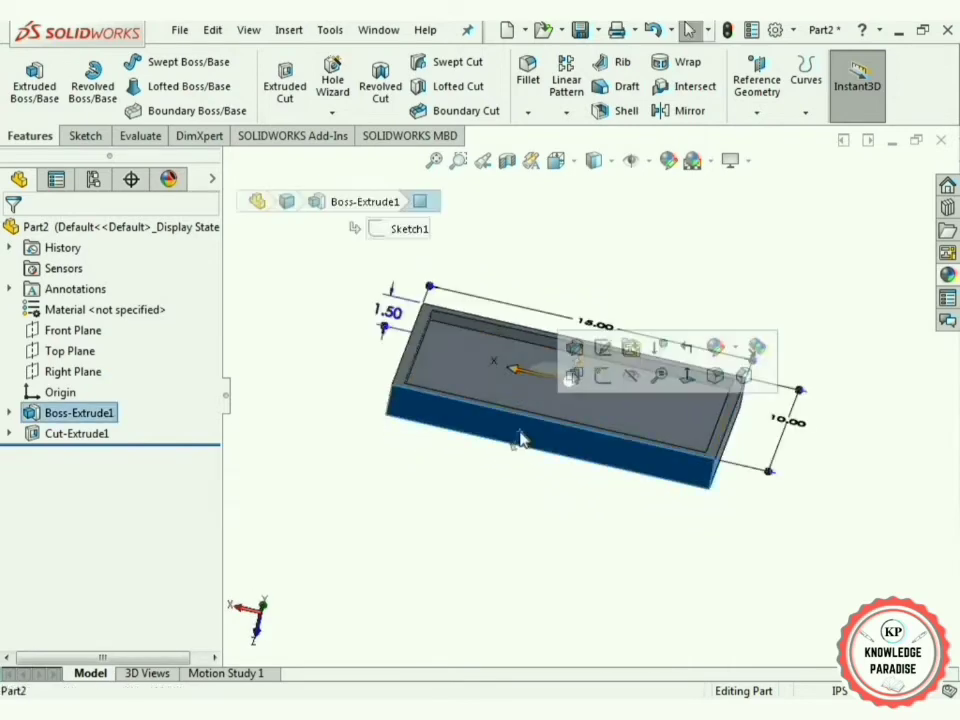
click(603, 378)
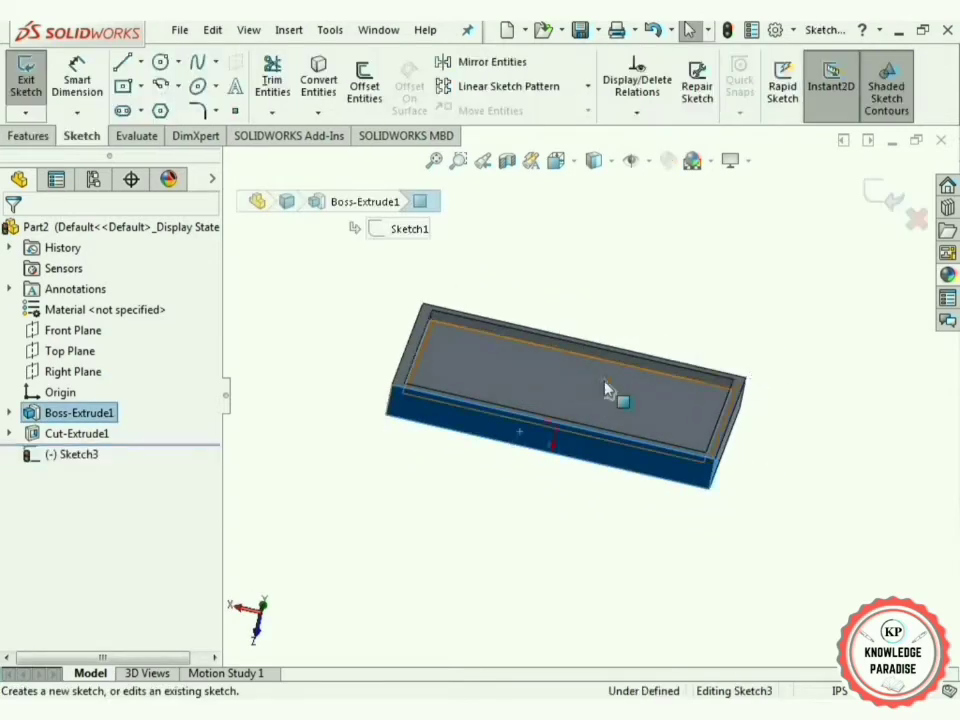
click(568, 161)
click(665, 271)
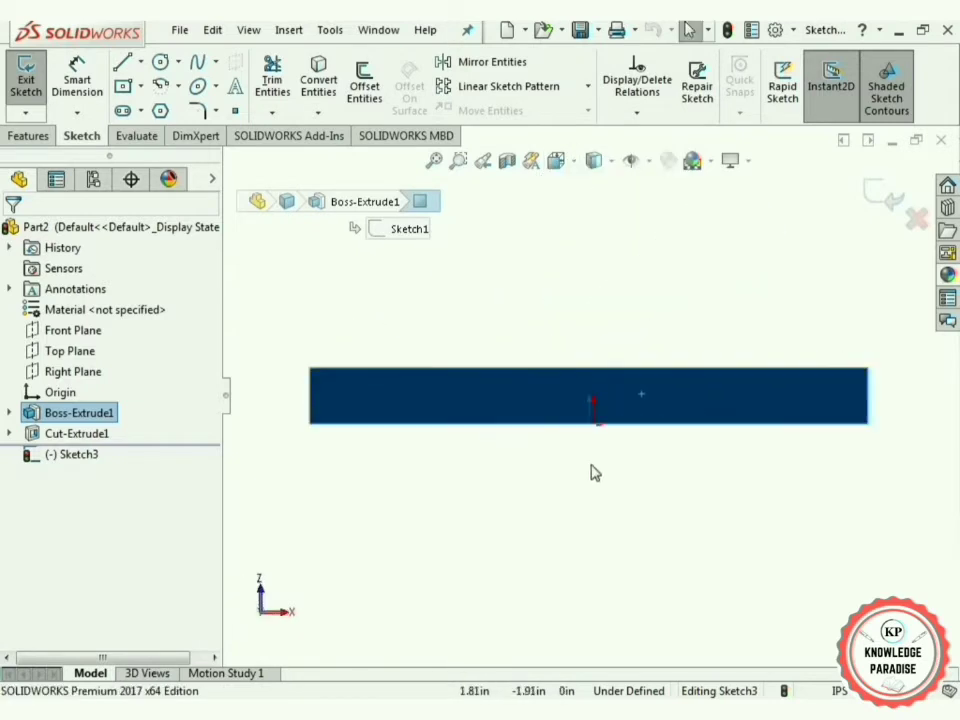
Step: Draw a corner rectangle on the narrow face for the neck
click(140, 86)
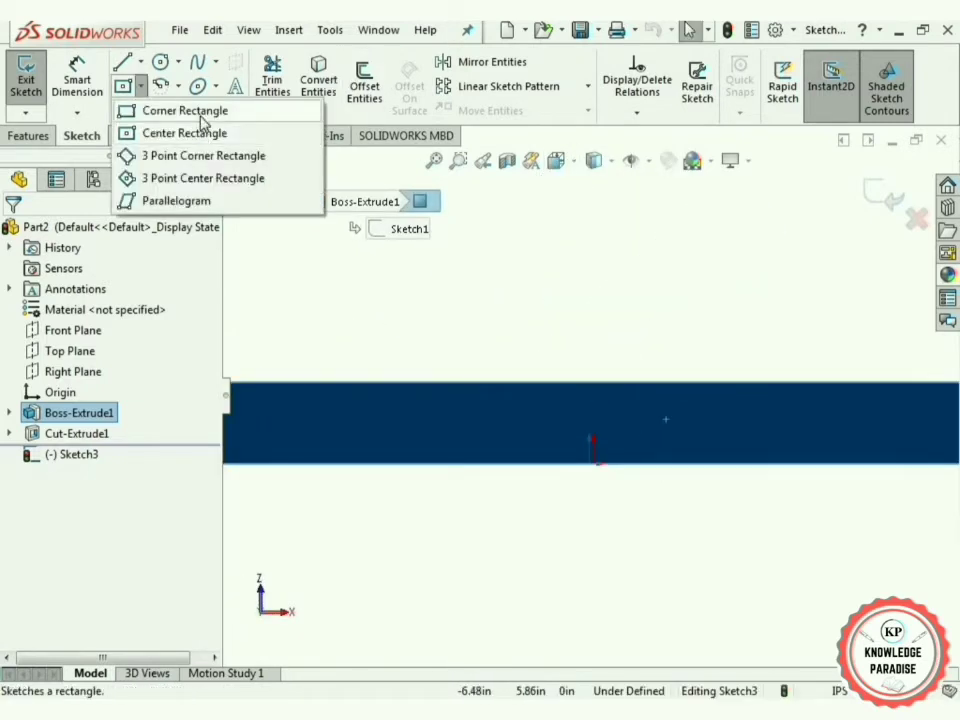
click(185, 111)
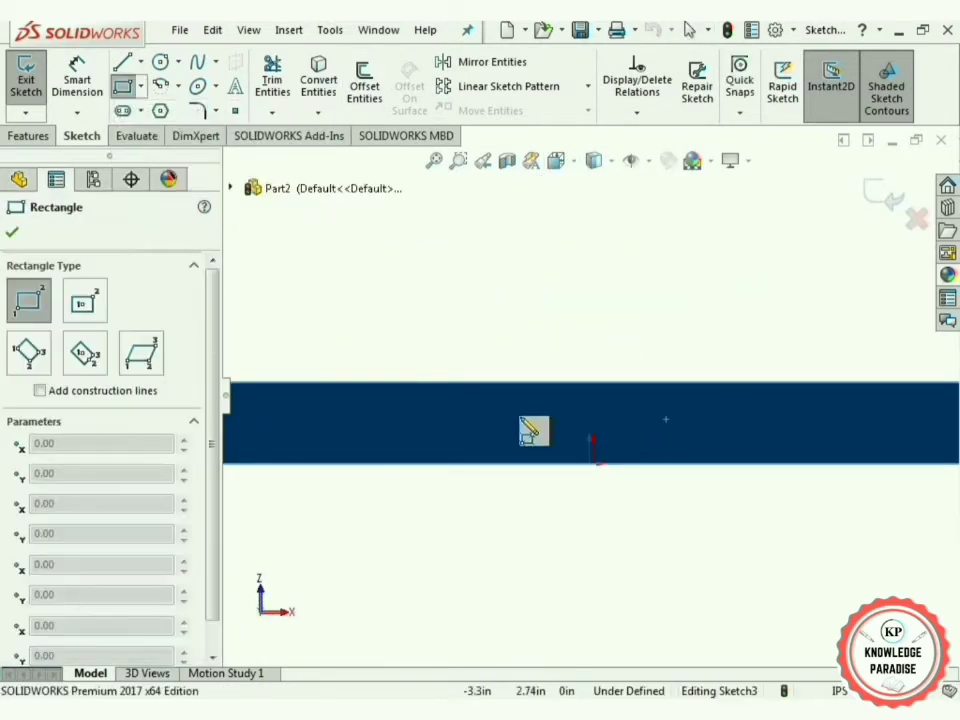
click(431, 450)
click(755, 394)
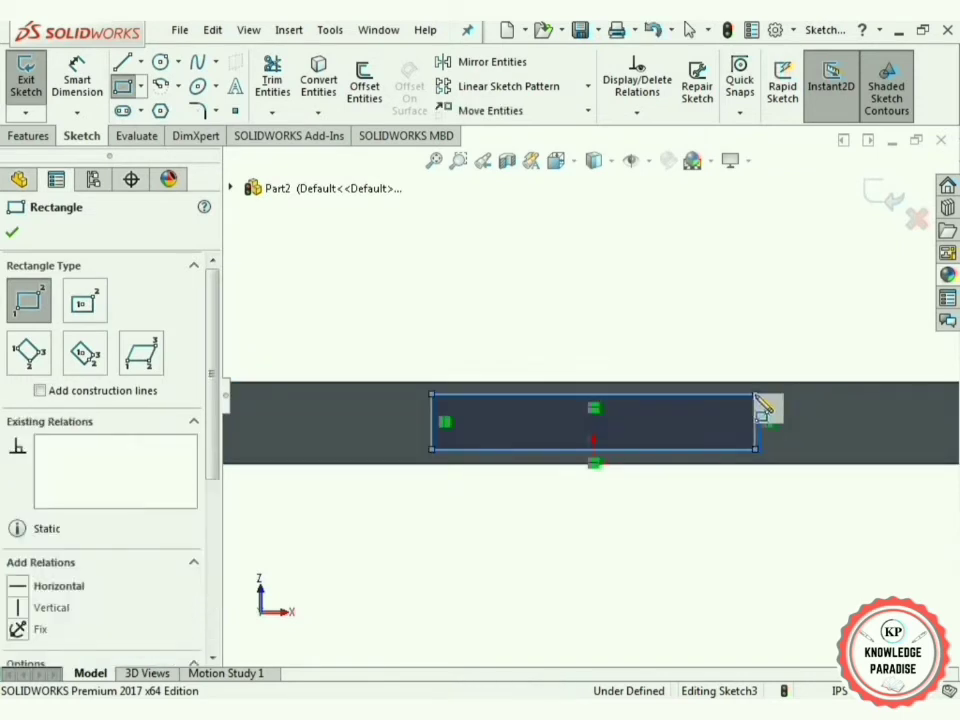
click(12, 238)
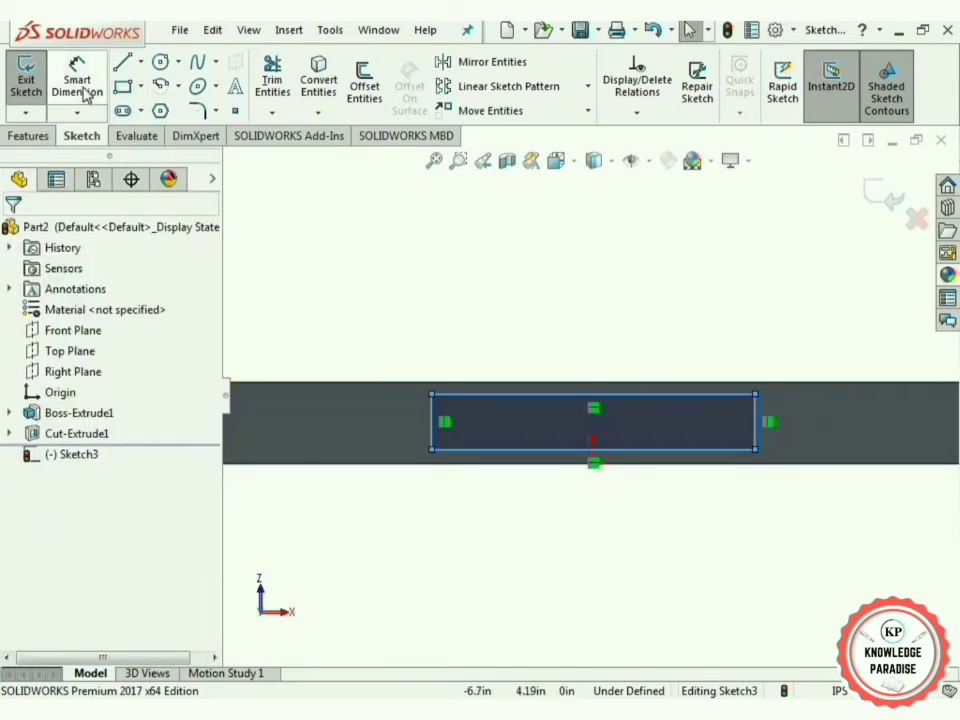
Step: Dimension the neck rectangle's top edge 0.2 in from the frame's upper edge
click(84, 90)
click(612, 402)
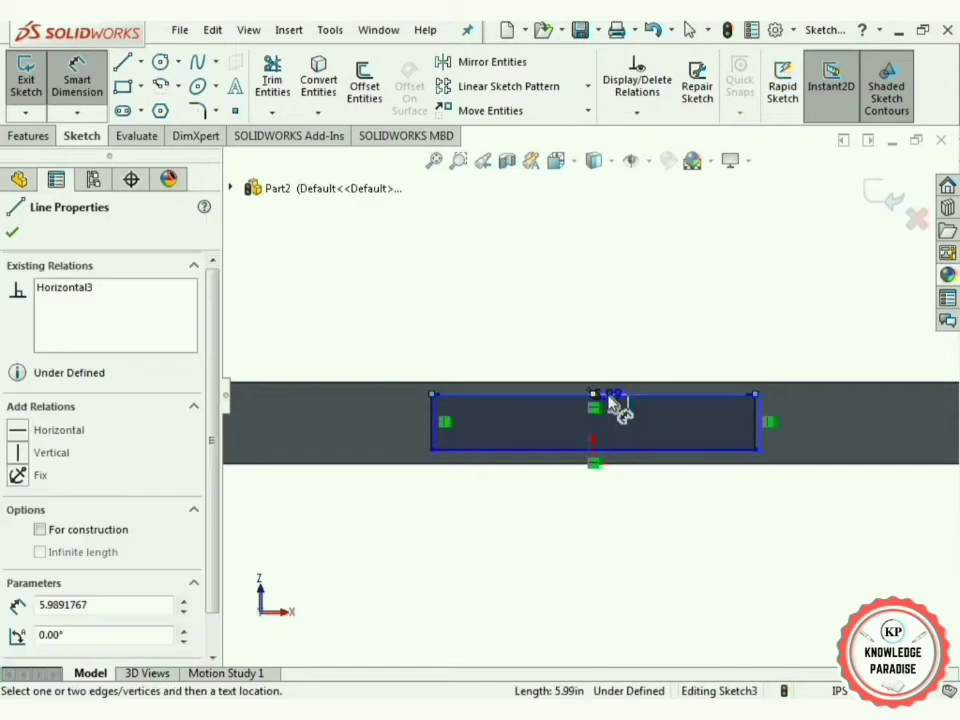
click(608, 383)
click(604, 322)
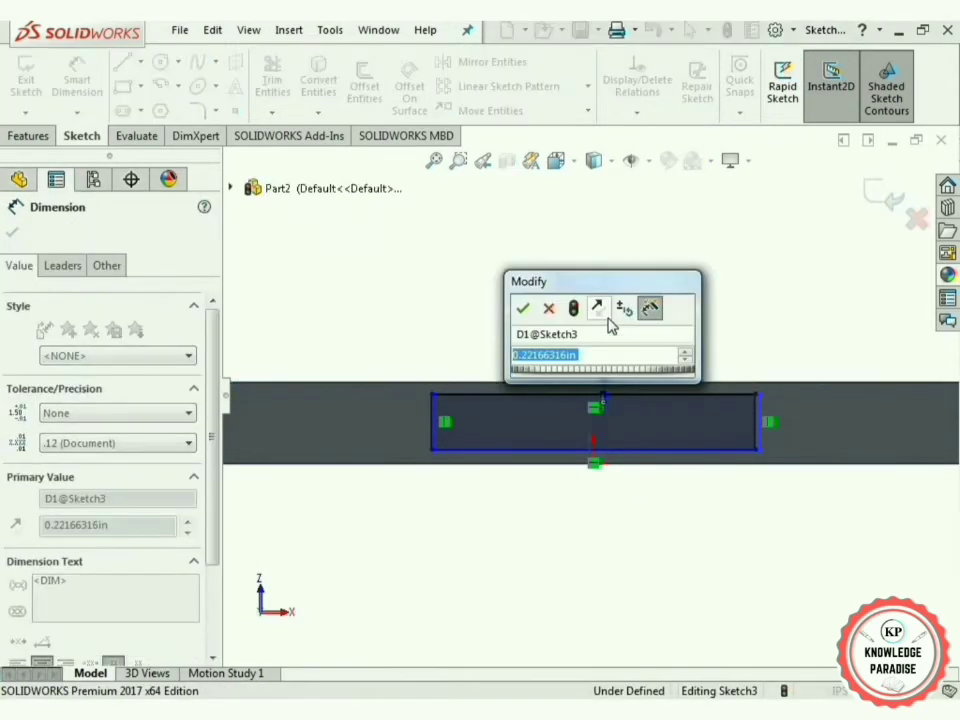
text(=)
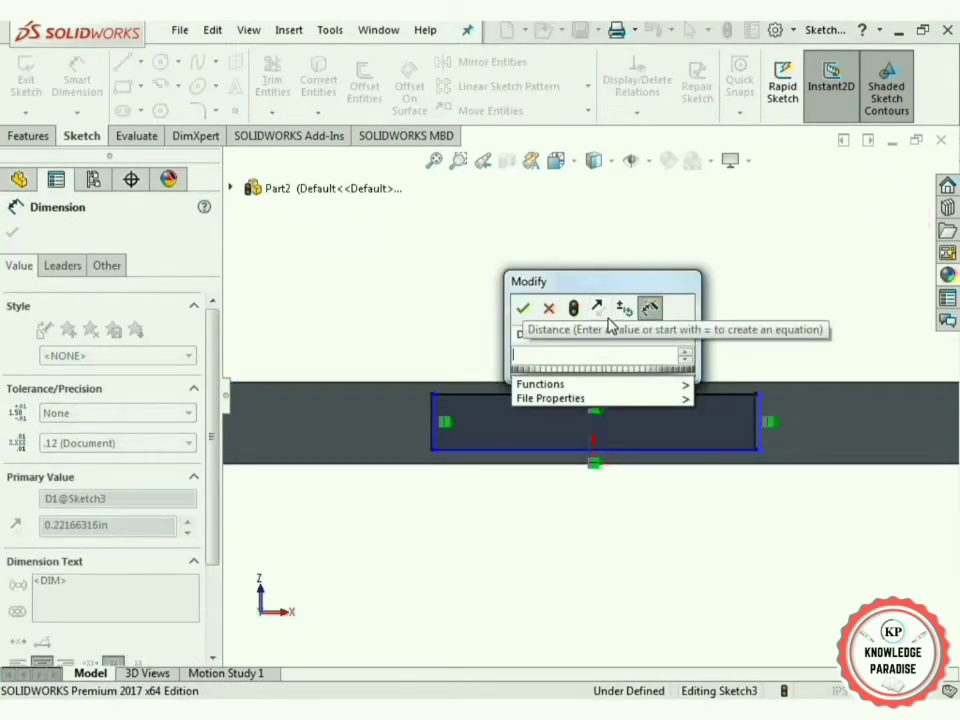
text(0.2in)
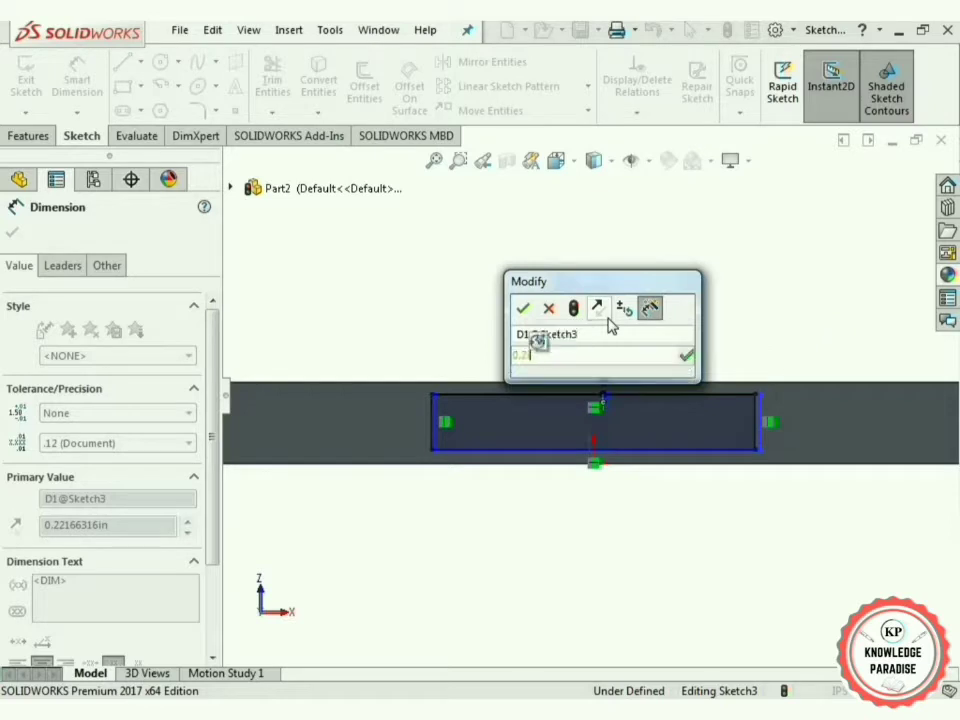
click(522, 311)
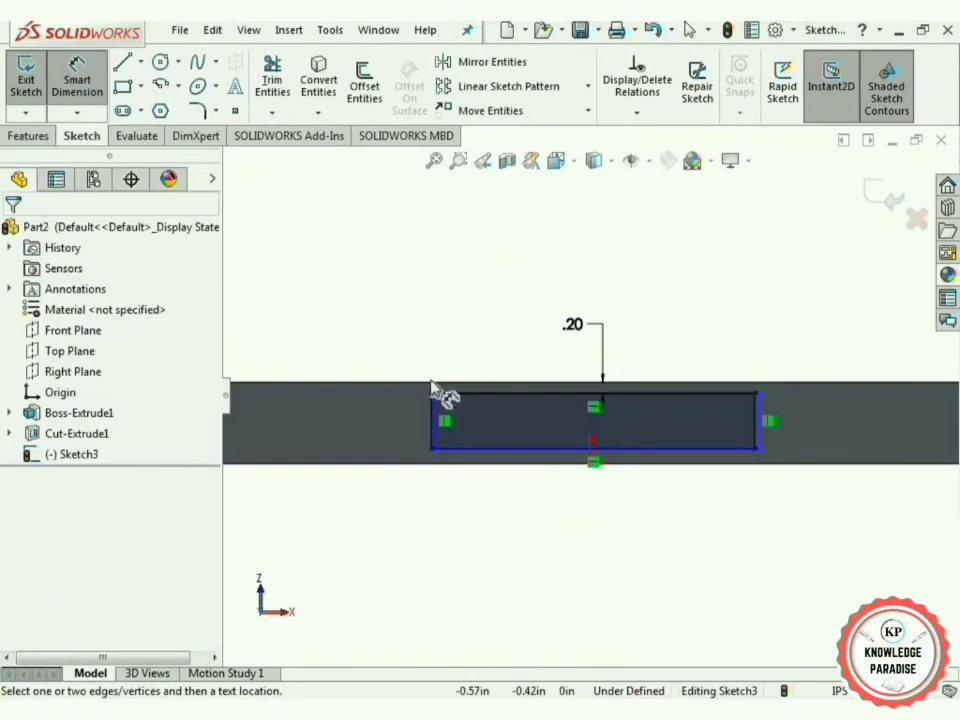
Step: Dimension the rectangle's bottom line 0.2 in from the frame's lower edge
click(95, 100)
click(77, 85)
click(517, 458)
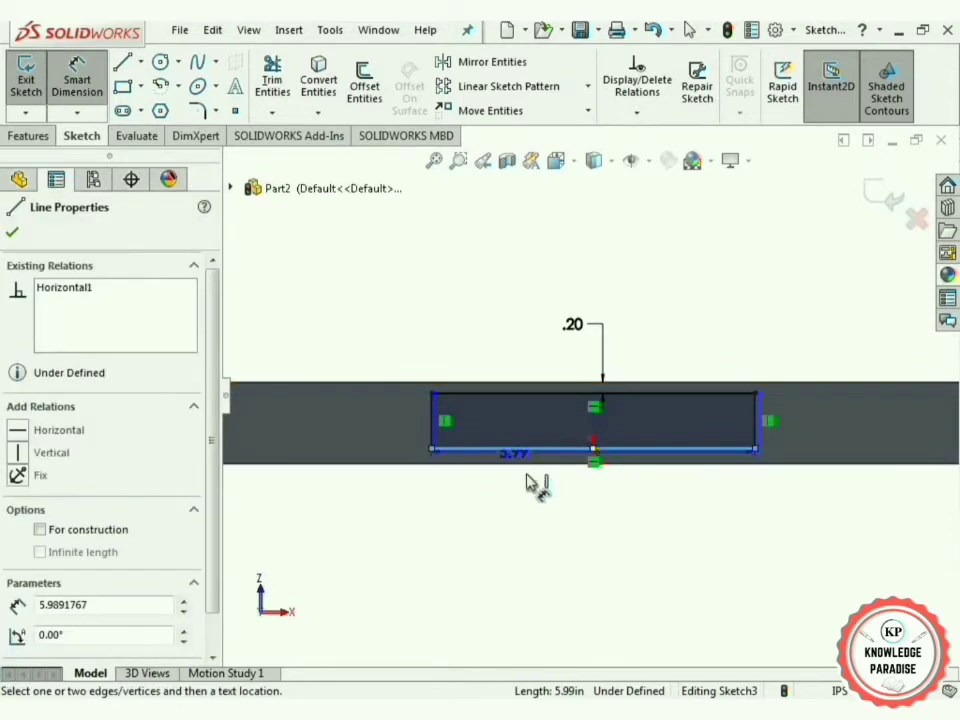
click(534, 464)
click(535, 565)
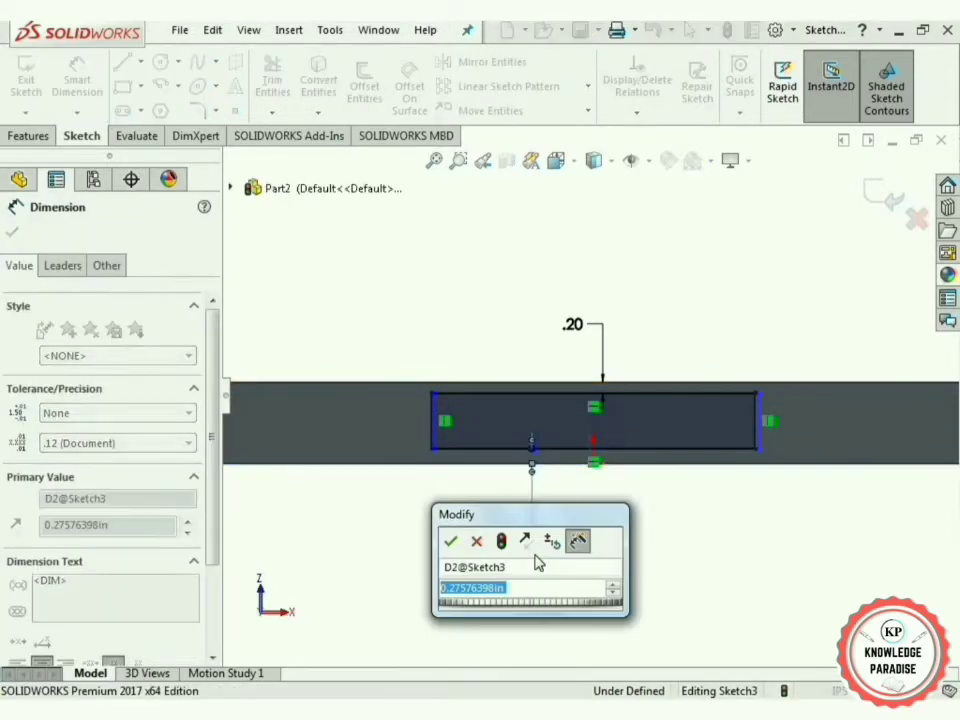
key(BackSpace)
text(0.2in)
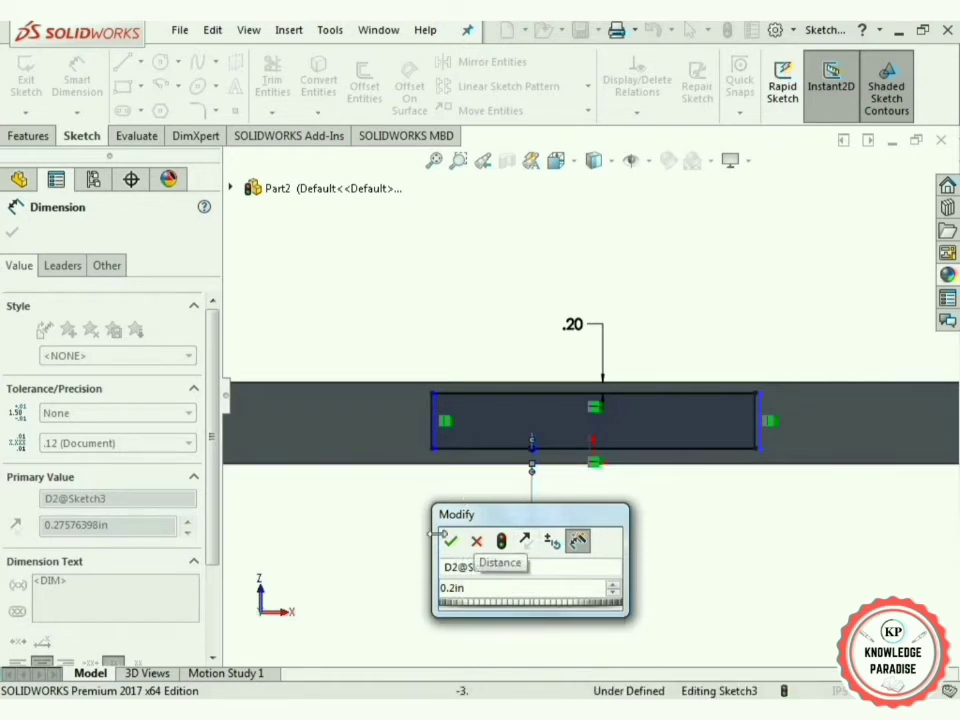
click(451, 543)
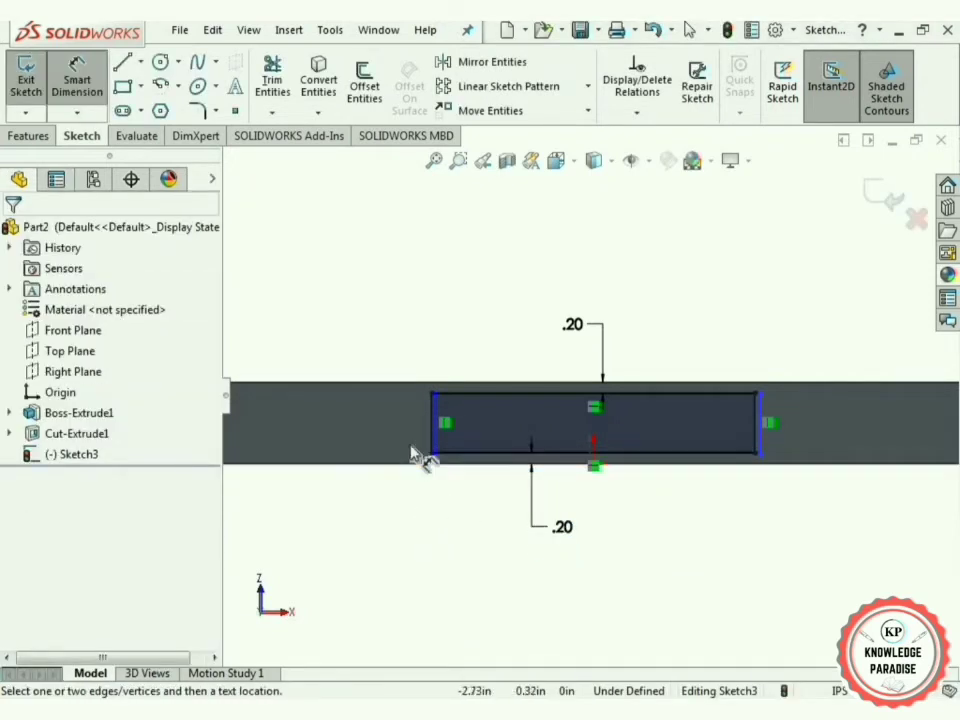
Step: Give the neck rectangle's left edge a 2 in horizontal dimension
click(432, 420)
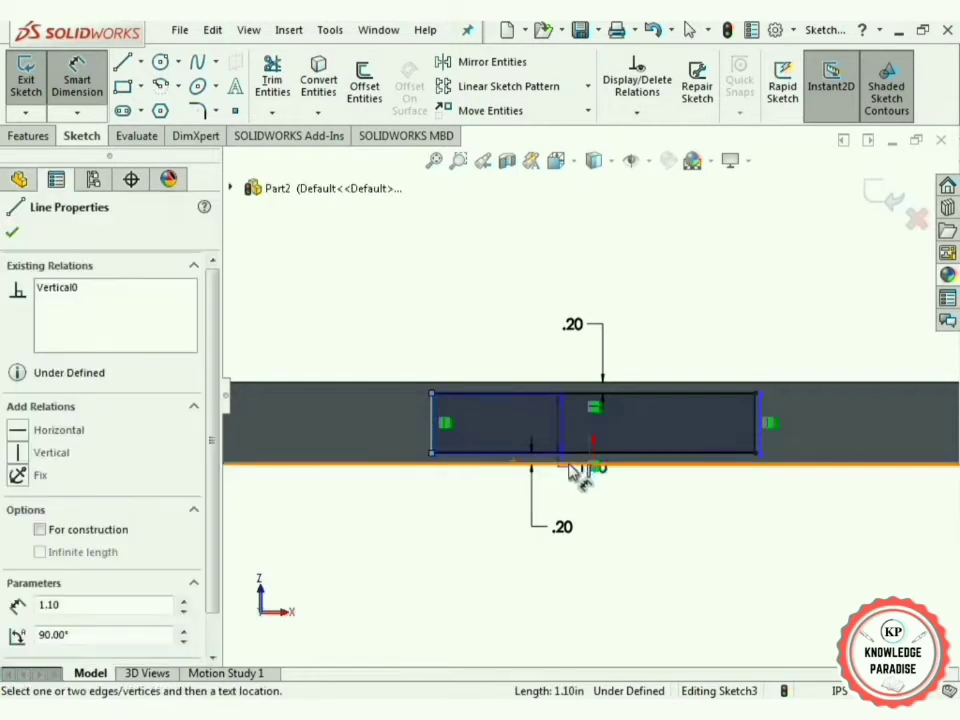
scroll(597, 473, down, 3)
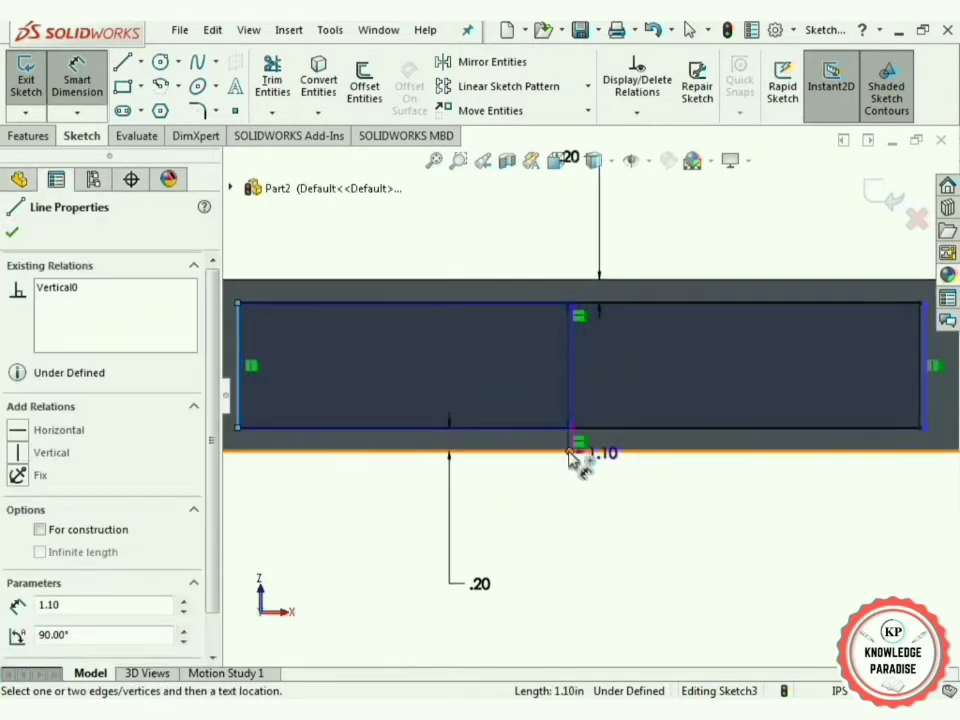
click(400, 523)
text(2in)
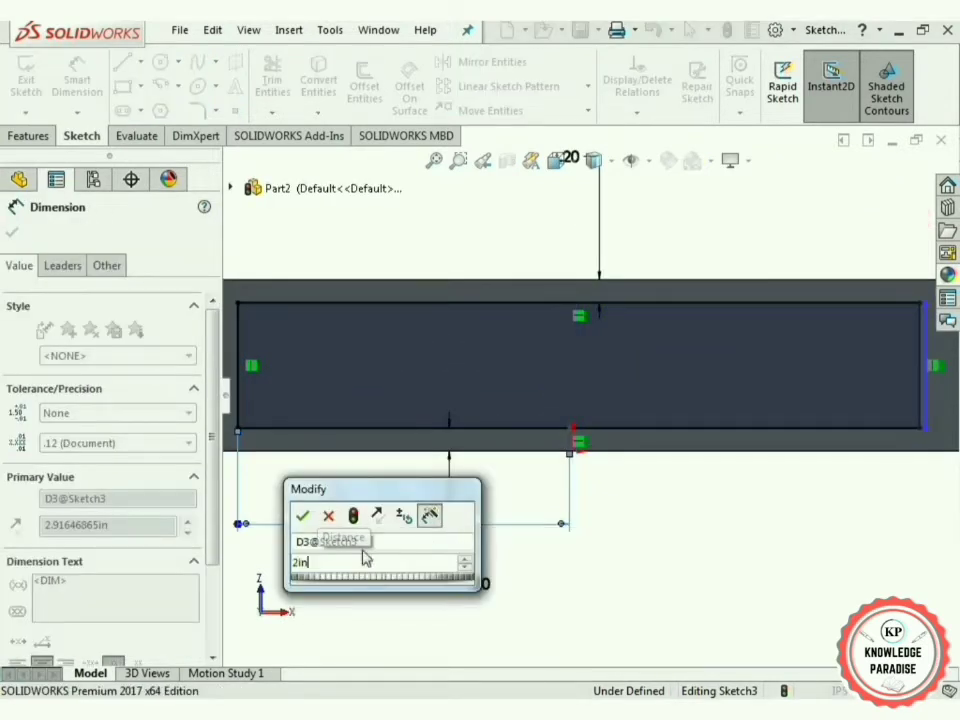
click(306, 516)
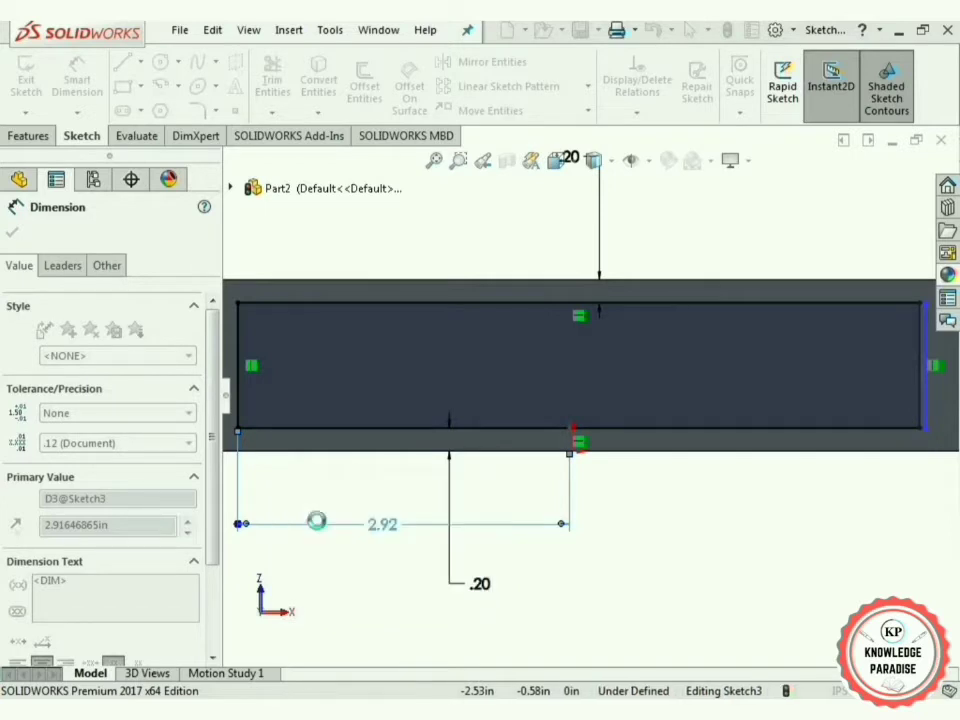
Step: Set the right edge 2 in horizontally from the origin, fully defining Sketch3
key(f)
scroll(700, 330, down, 3)
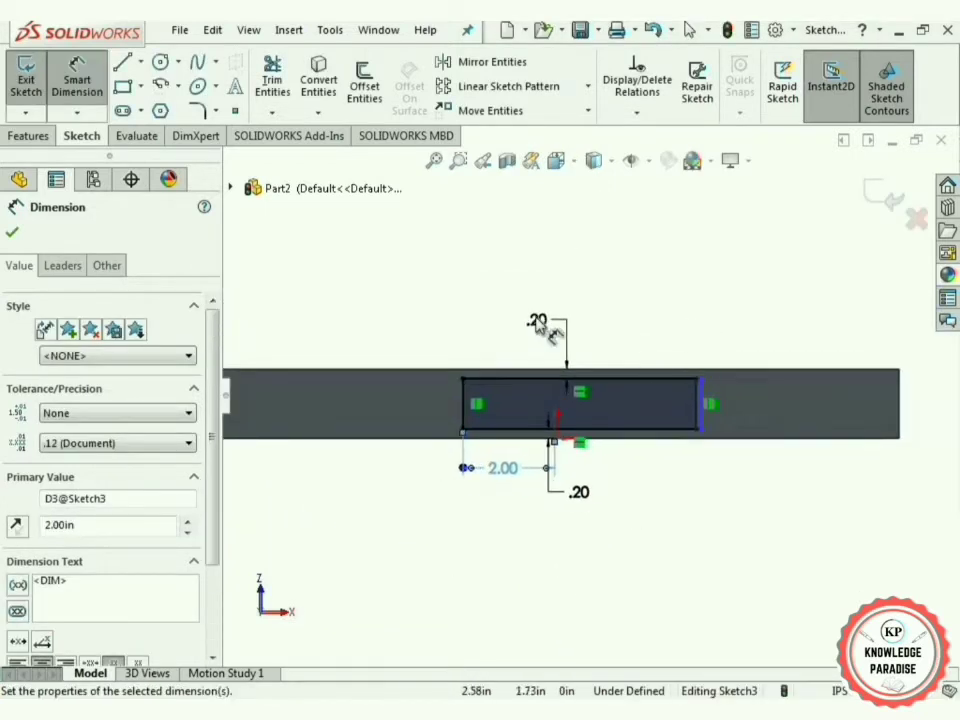
click(682, 493)
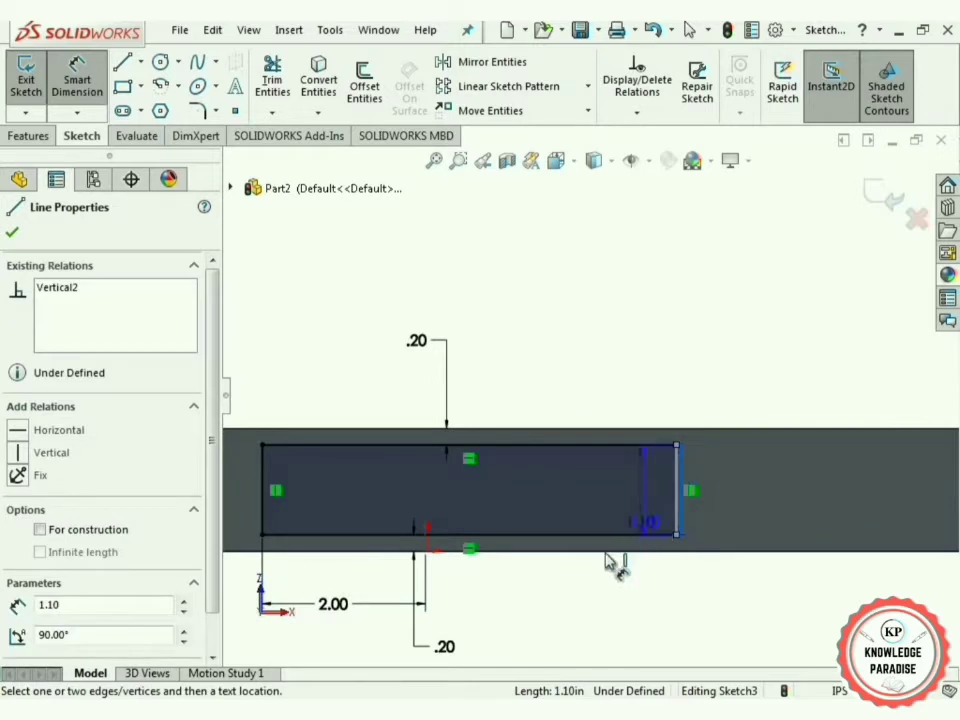
scroll(440, 510, down, 5)
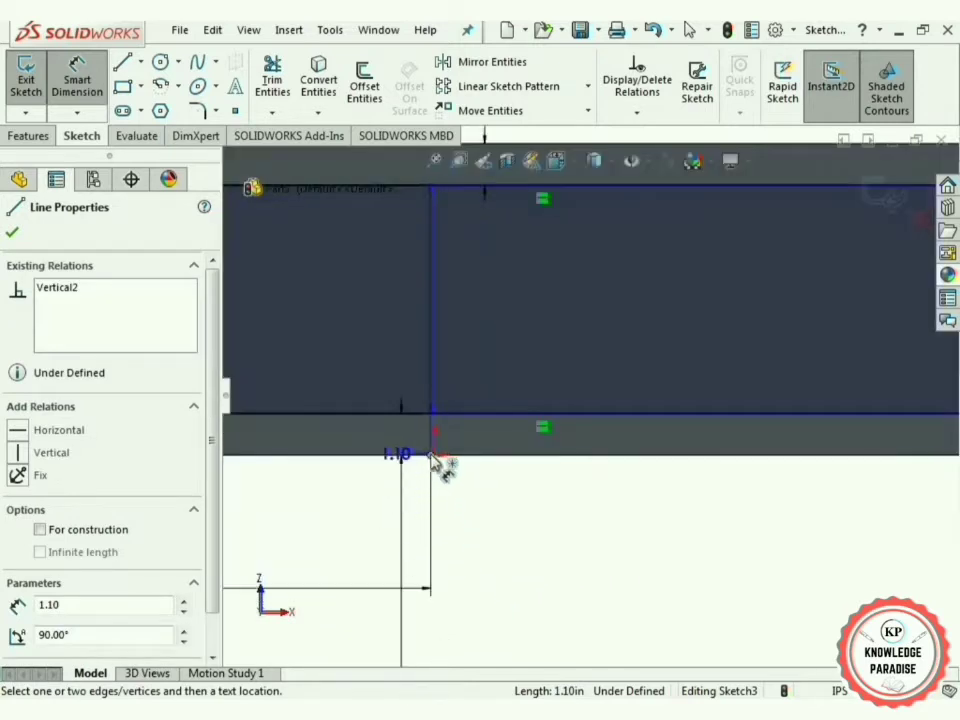
click(437, 457)
click(660, 578)
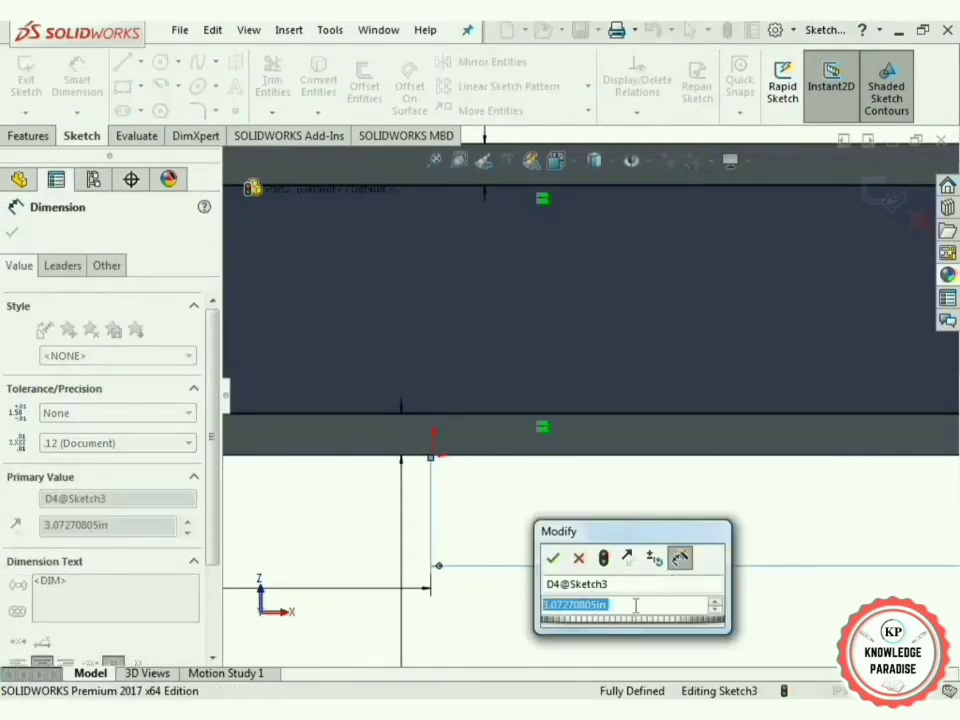
key(BackSpace)
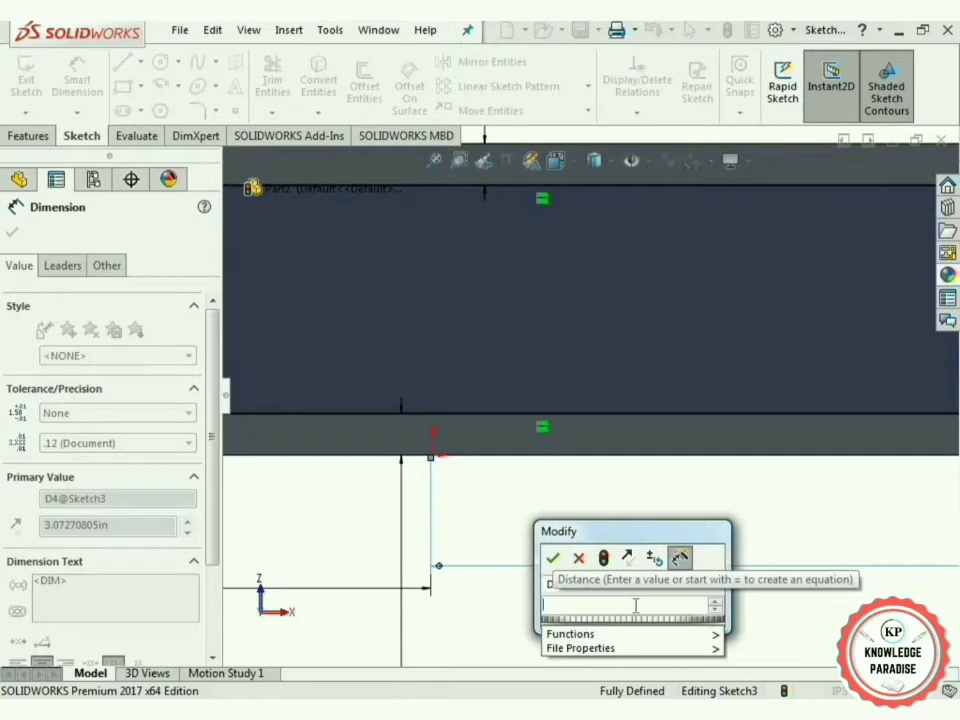
text(2)
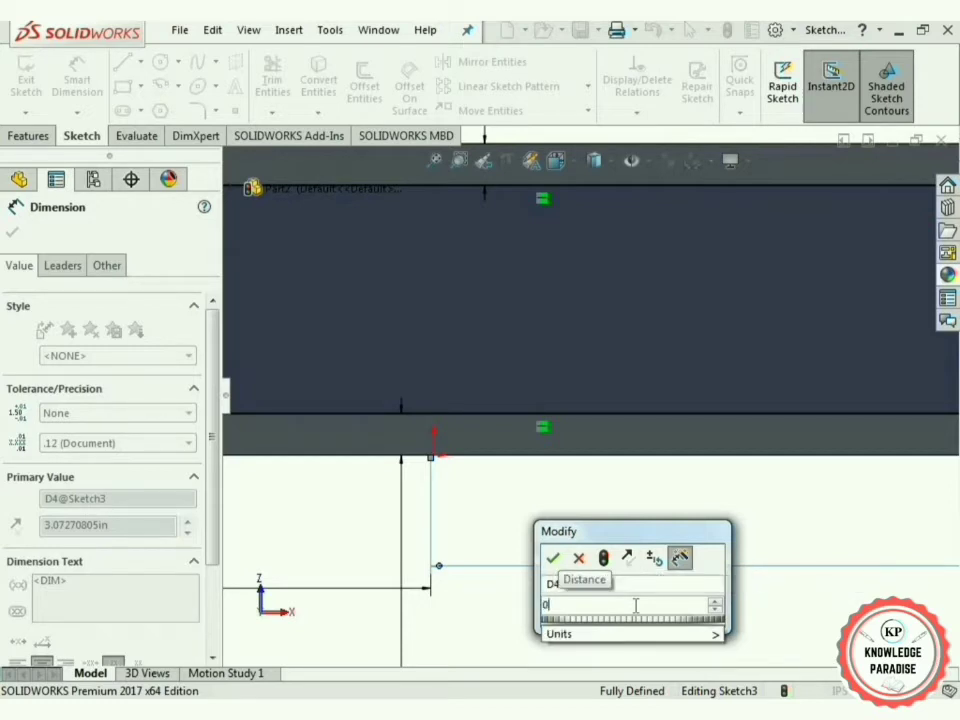
text(in)
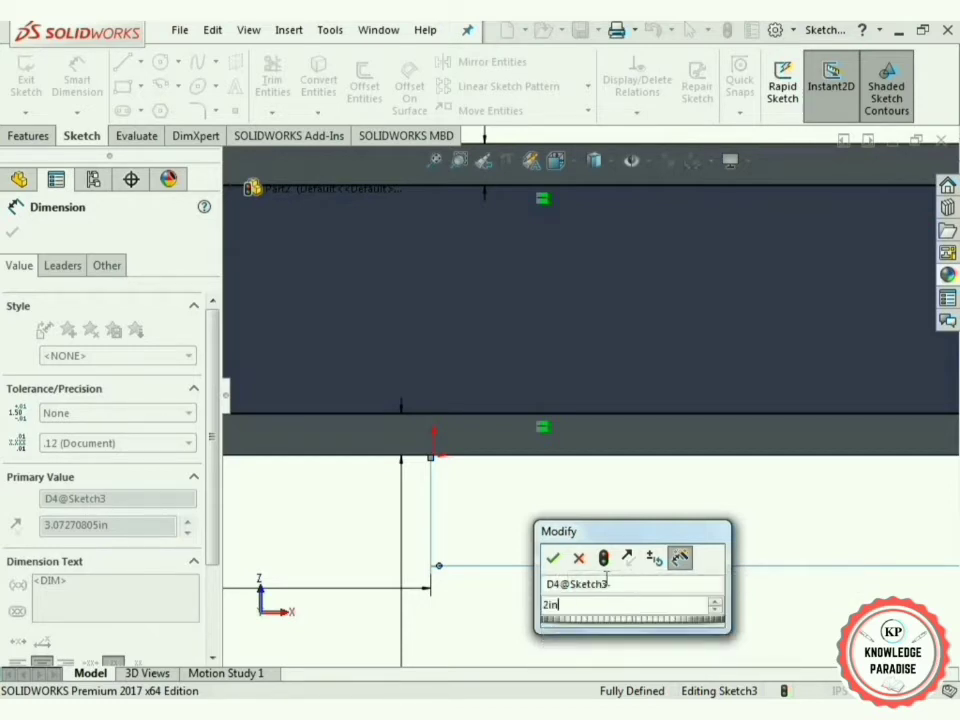
click(552, 560)
scroll(540, 600, up, 5)
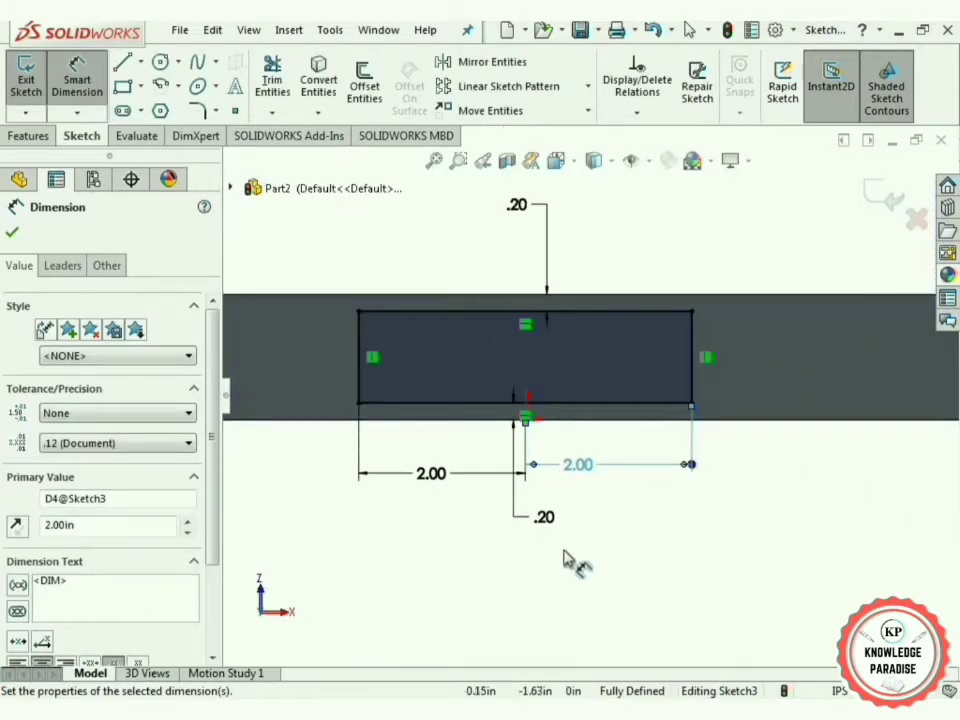
middle_drag(568, 532, 692, 255)
click(12, 232)
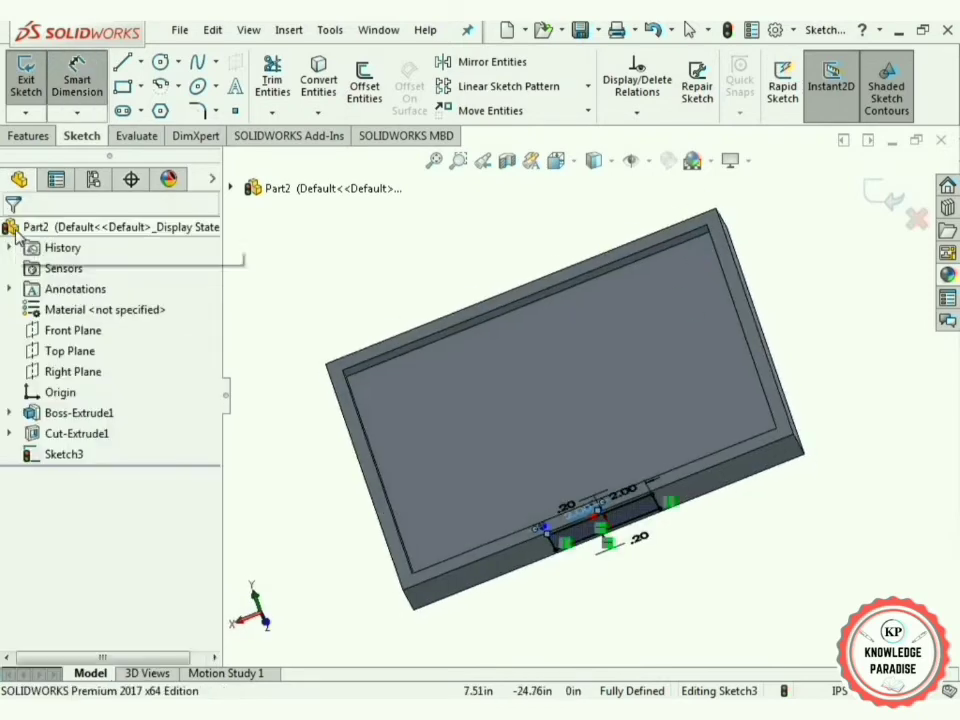
Step: Extrude the neck rectangle to a Blind depth of 2.5 in, creating Boss-Extrude2
click(29, 135)
click(35, 92)
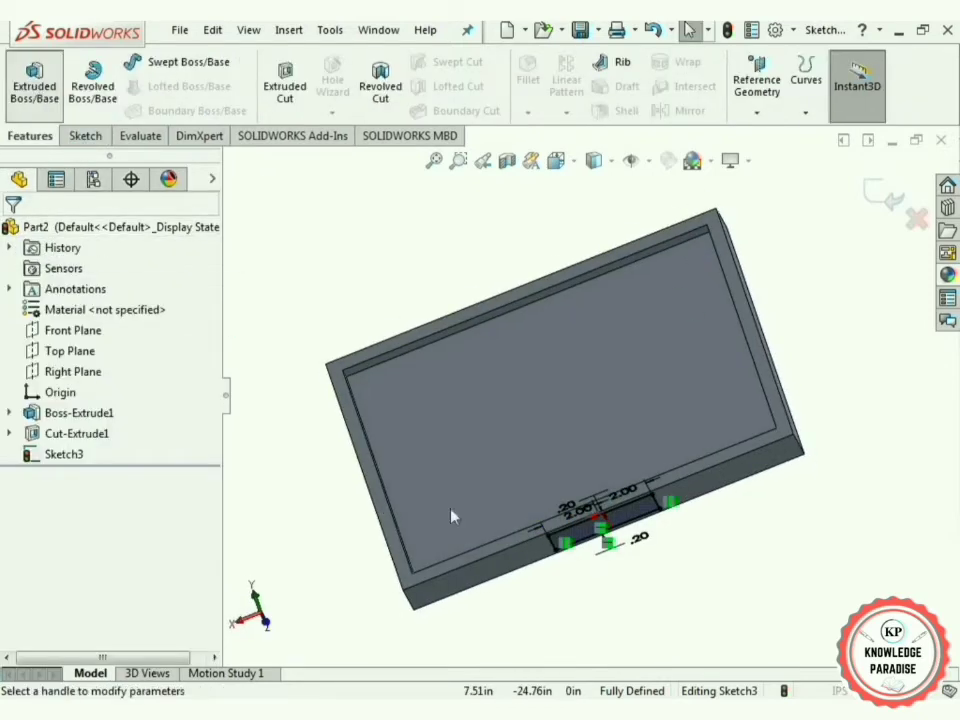
middle_drag(572, 619, 592, 662)
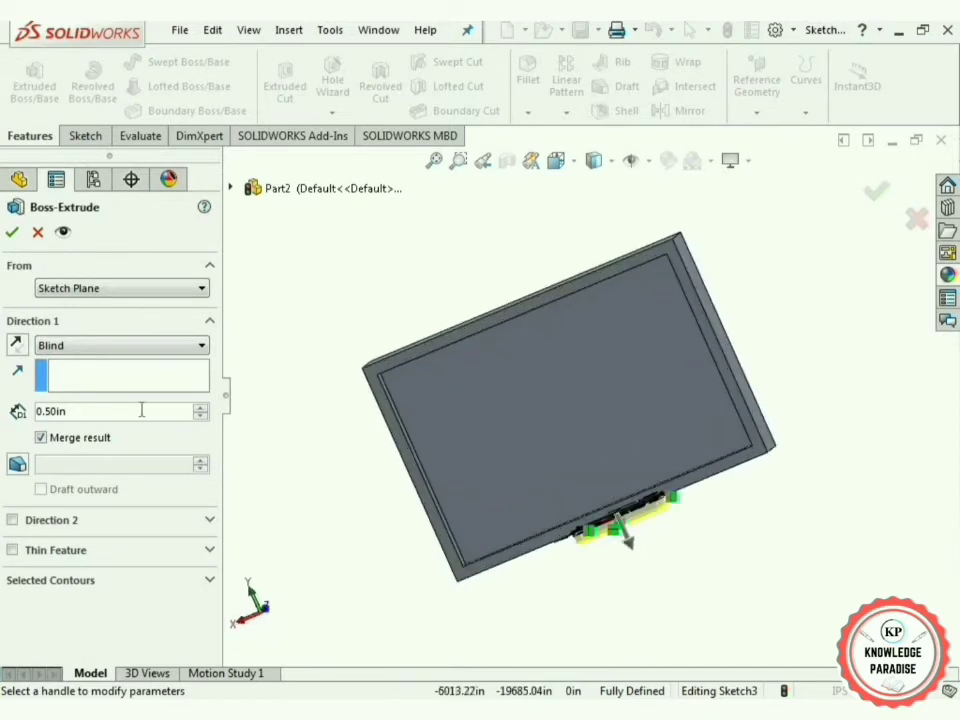
click(53, 413)
text(0)
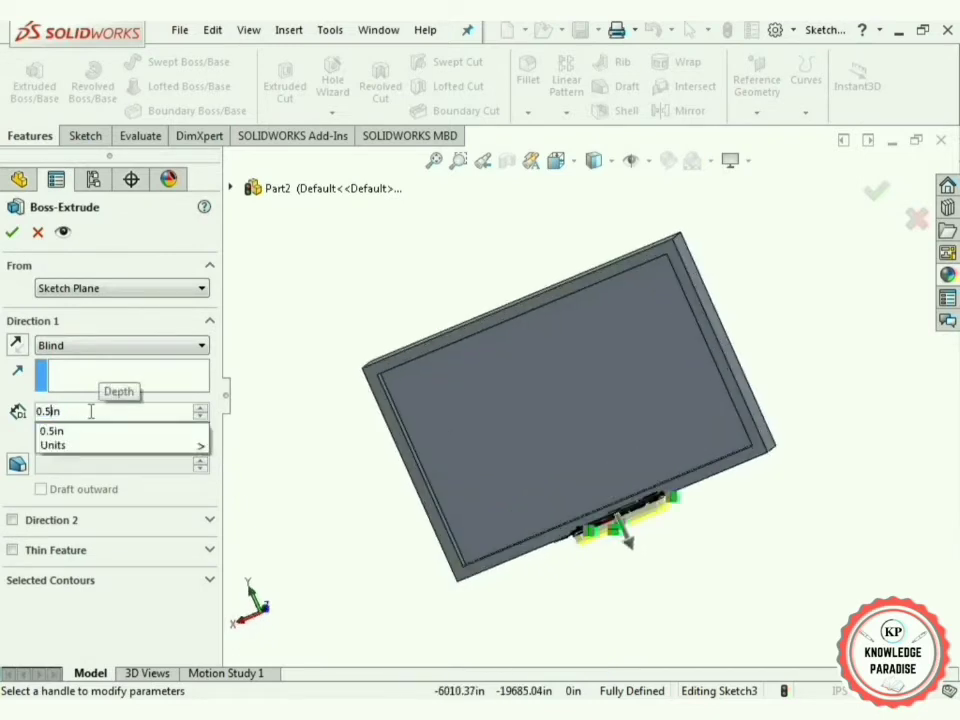
key(ctrl+a)
key(BackSpace)
text(3)
key(BackSpace)
text(2.5)
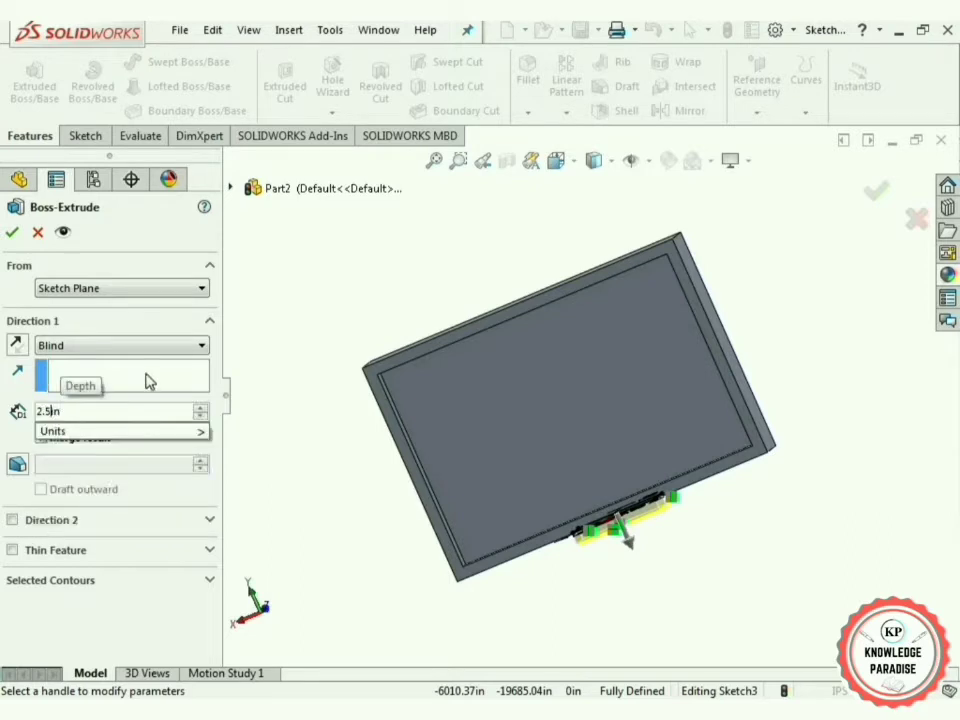
key(Return)
mouse_move(321, 514)
middle_down()
mouse_move(304, 552)
mouse_move(370, 547)
mouse_move(330, 510)
middle_up()
click(12, 233)
Step: Start a new sketch on the neck block's bottom face and view it normal
middle_drag(574, 596, 570, 577)
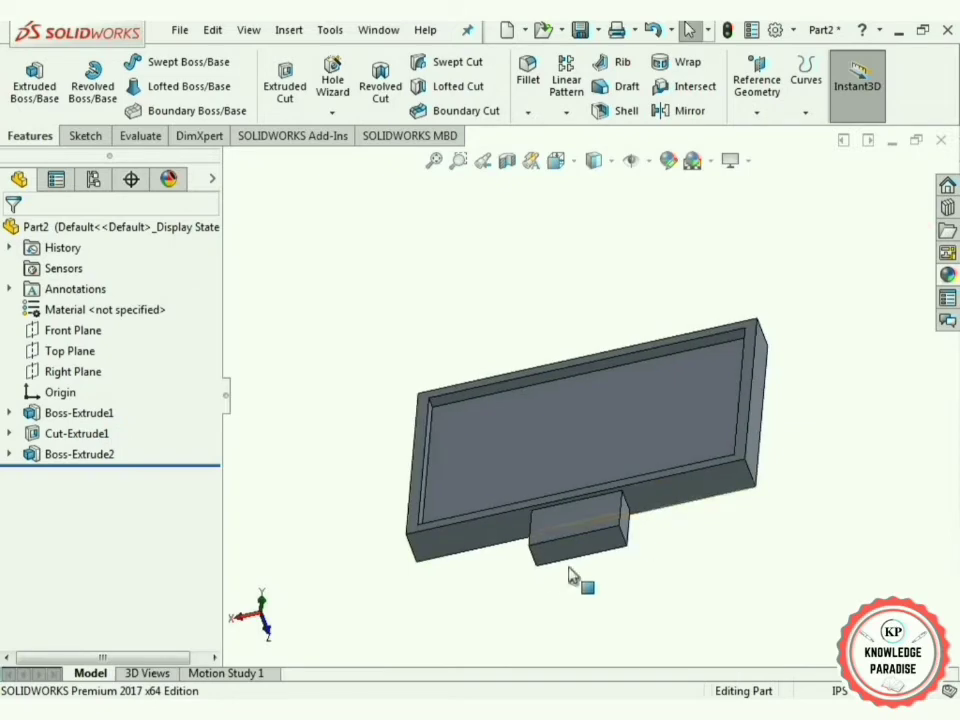
click(575, 552)
click(657, 488)
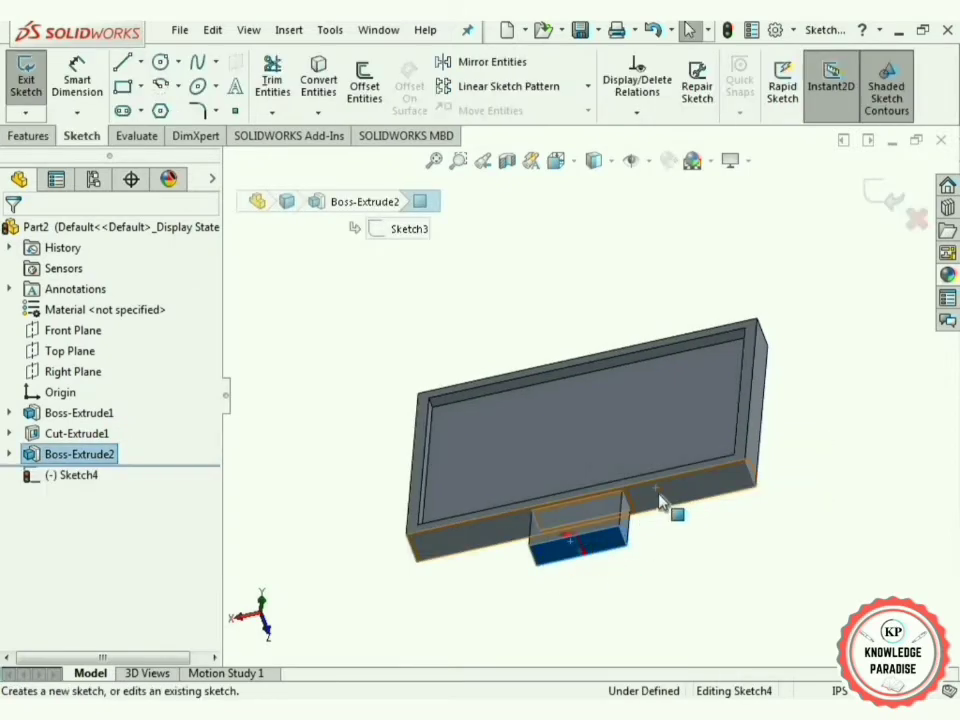
click(566, 160)
click(557, 160)
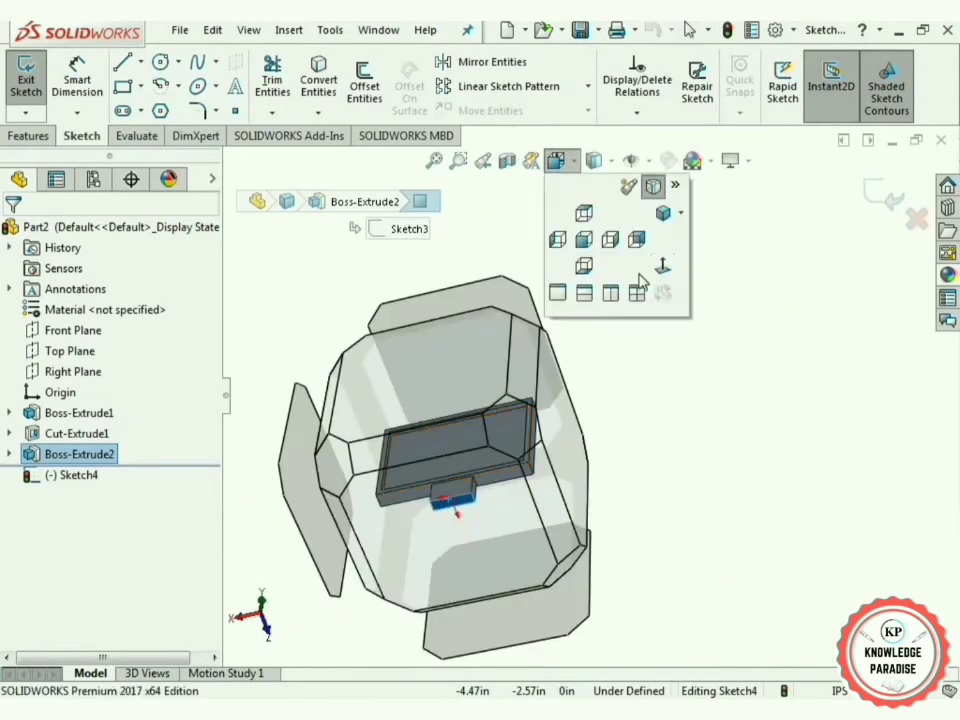
click(639, 281)
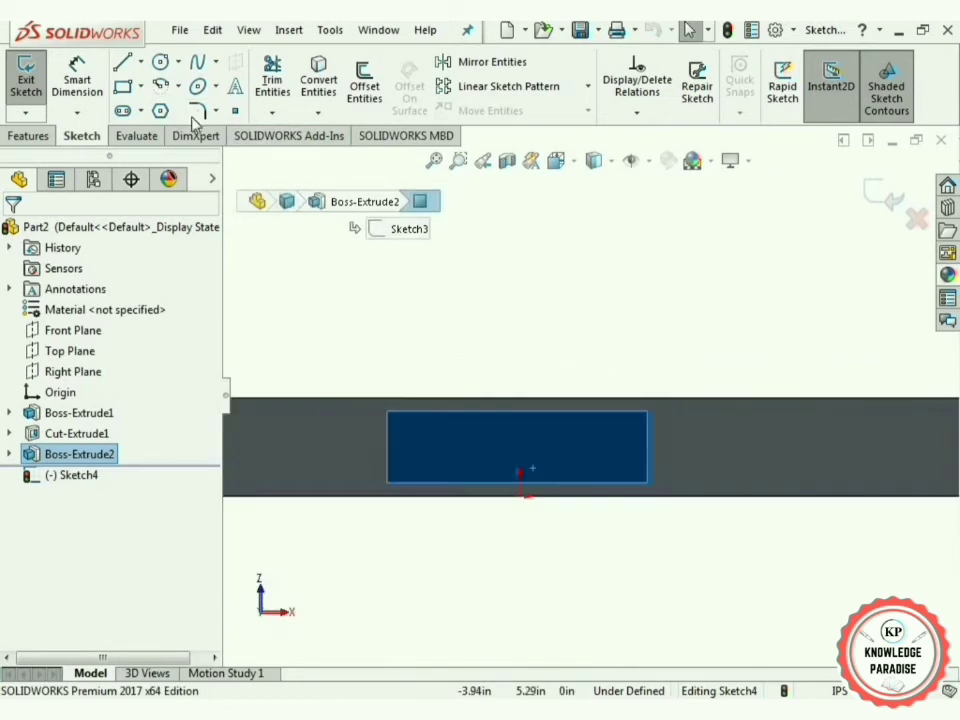
Step: Draw both corner-to-corner diagonals across the neck rectangle
click(143, 64)
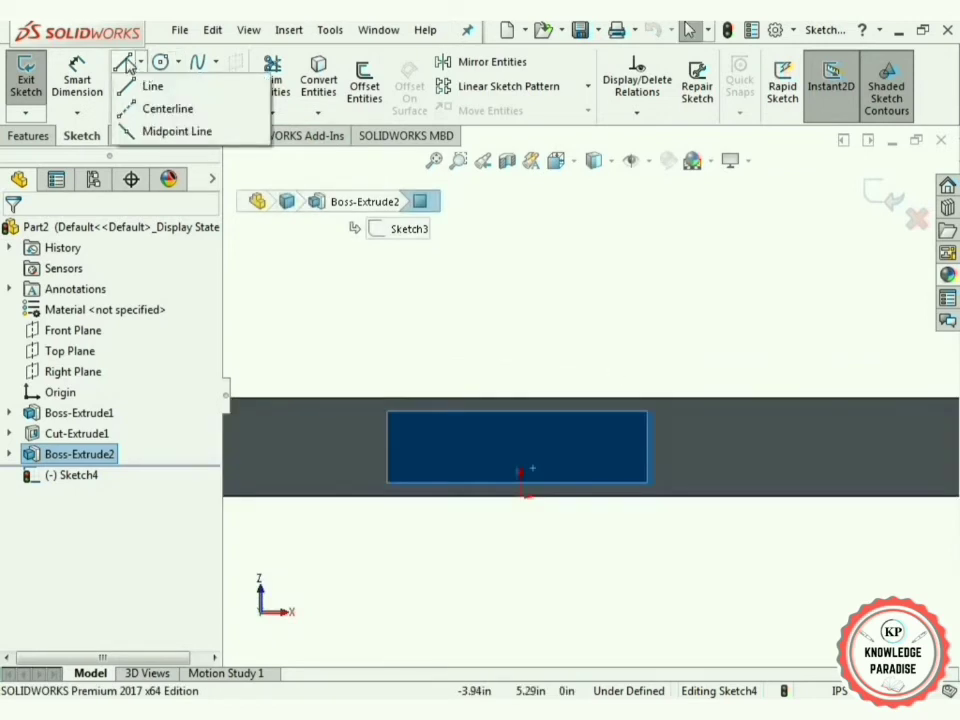
click(152, 86)
scroll(503, 424, down, 3)
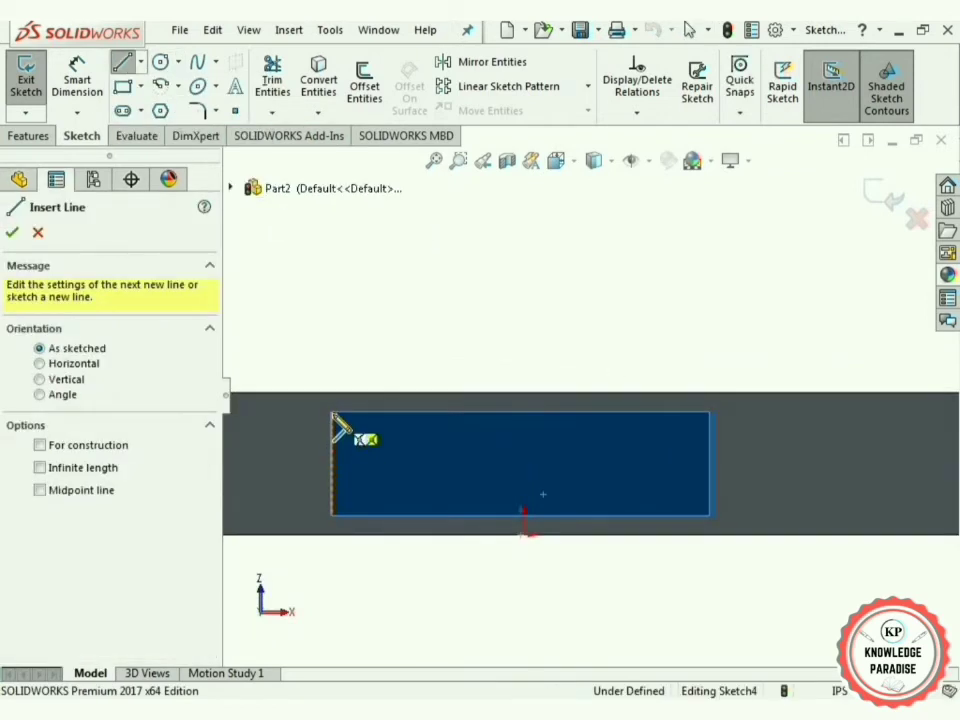
mouse_move(333, 413)
mouse_down()
mouse_move(604, 508)
mouse_move(709, 515)
mouse_up()
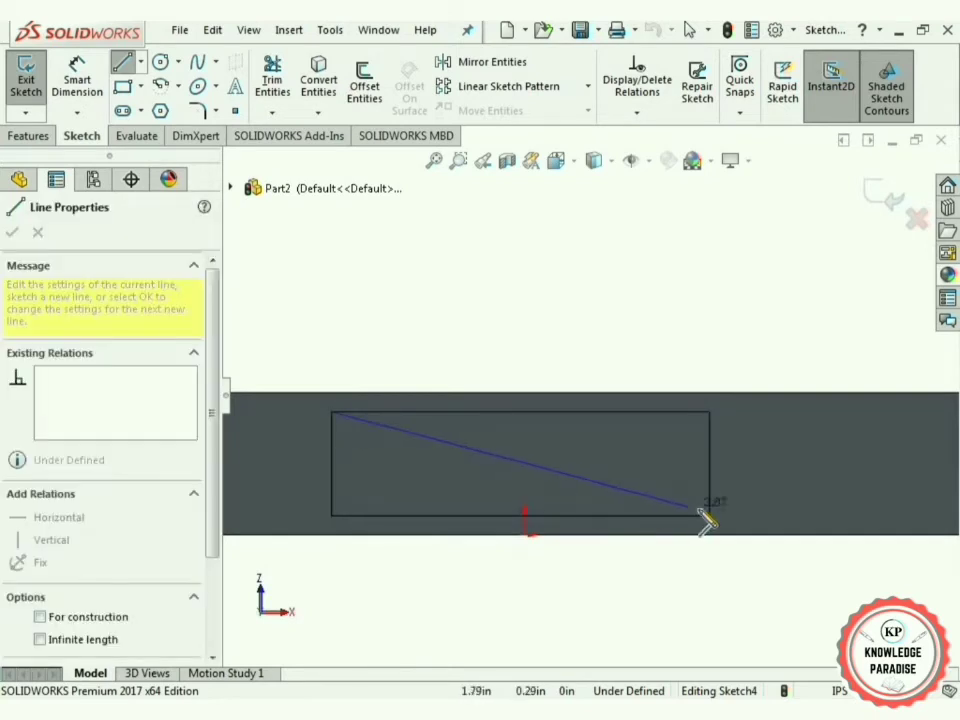
click(123, 62)
click(125, 63)
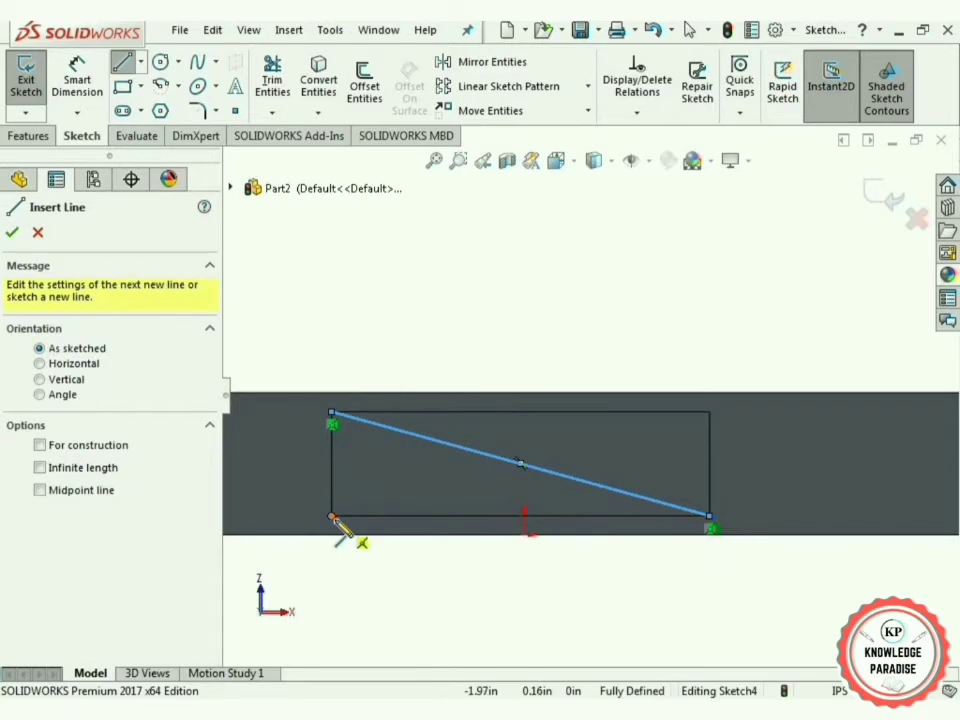
drag(333, 517, 710, 413)
key(Escape)
scroll(530, 480, down, 2)
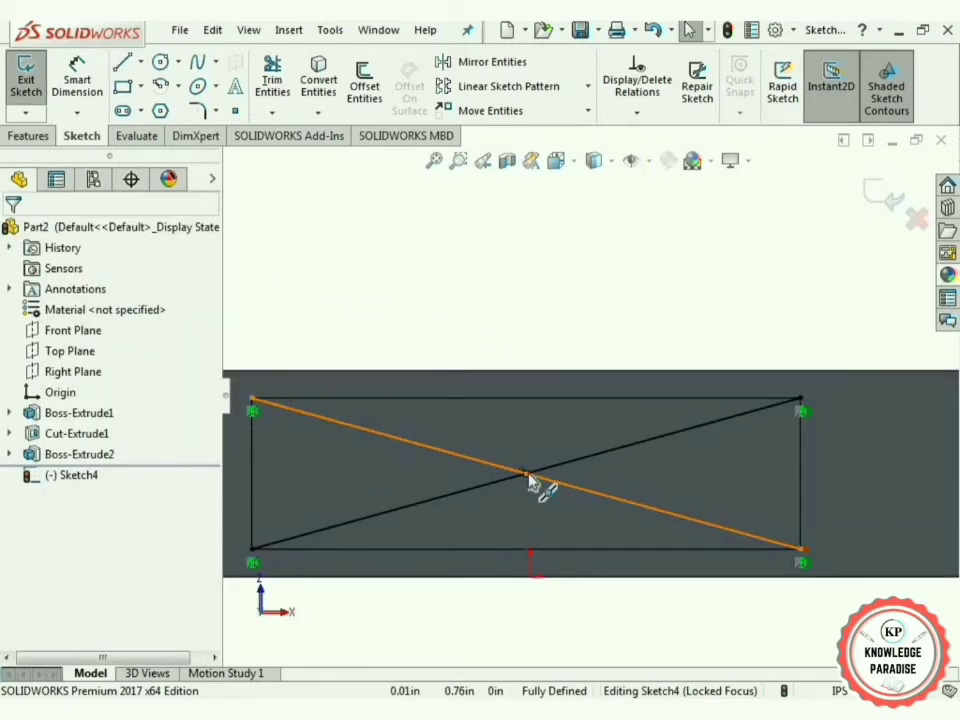
Step: Choose the centre-radius Circle sketch tool
click(178, 62)
click(193, 86)
scroll(565, 452, up, 2)
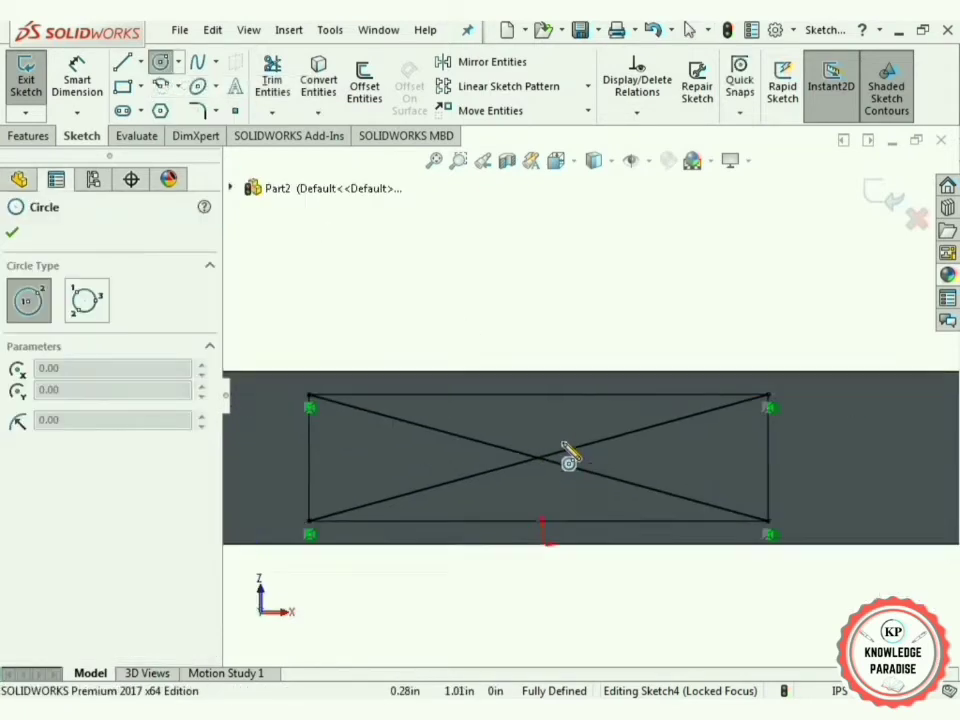
scroll(580, 360, down, 2)
scroll(580, 415, up, 3)
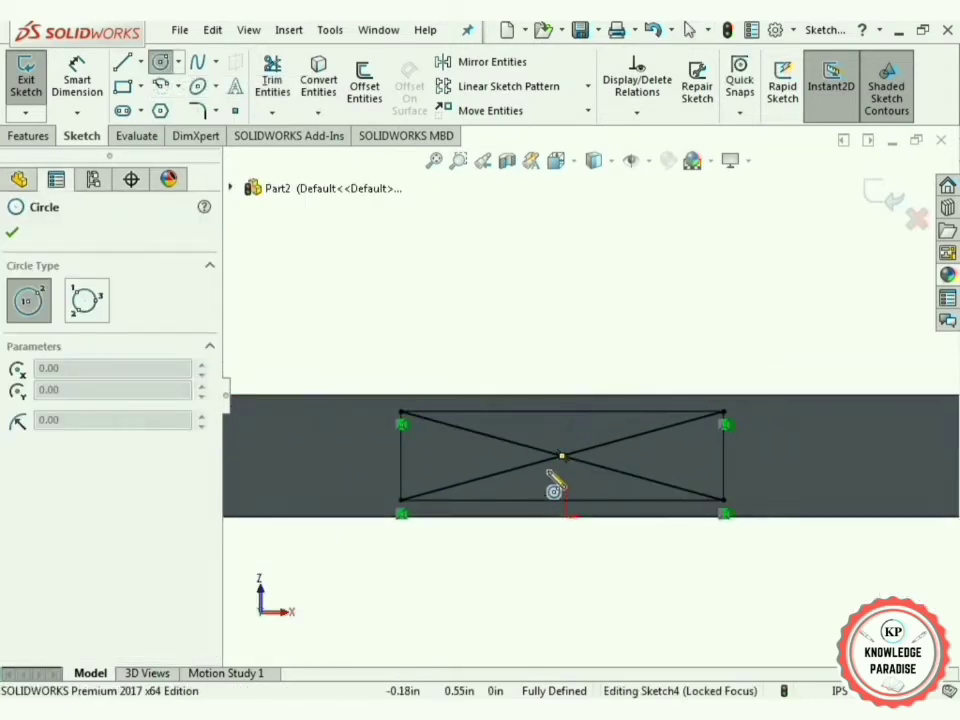
Step: Draw a circle centred at the diagonals' crossing, extending beyond the rectangle
click(562, 456)
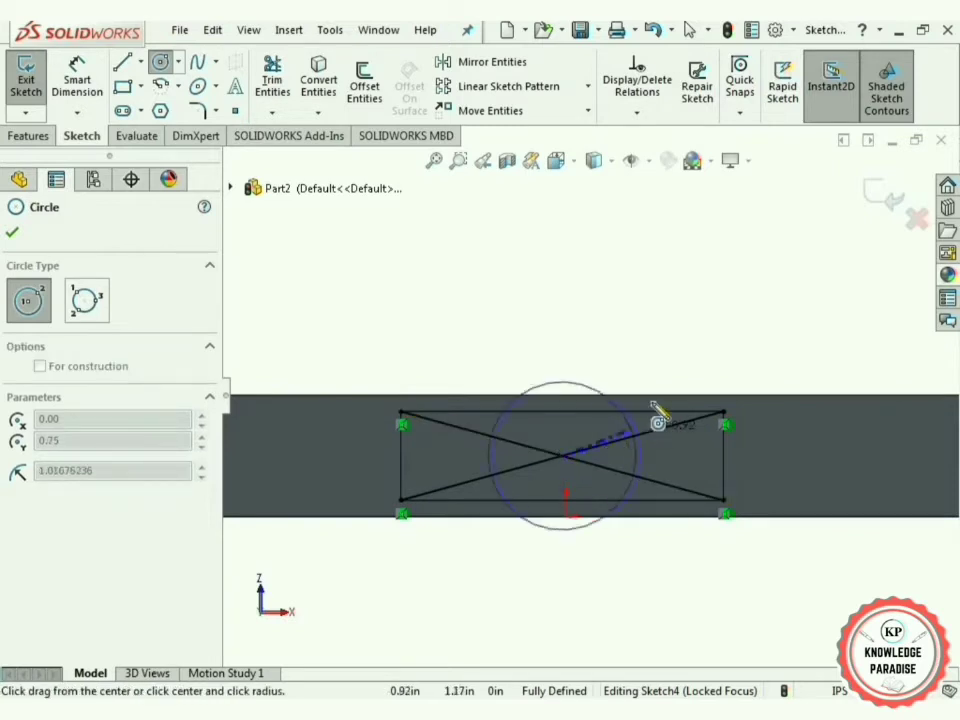
click(783, 320)
scroll(580, 435, up, 3)
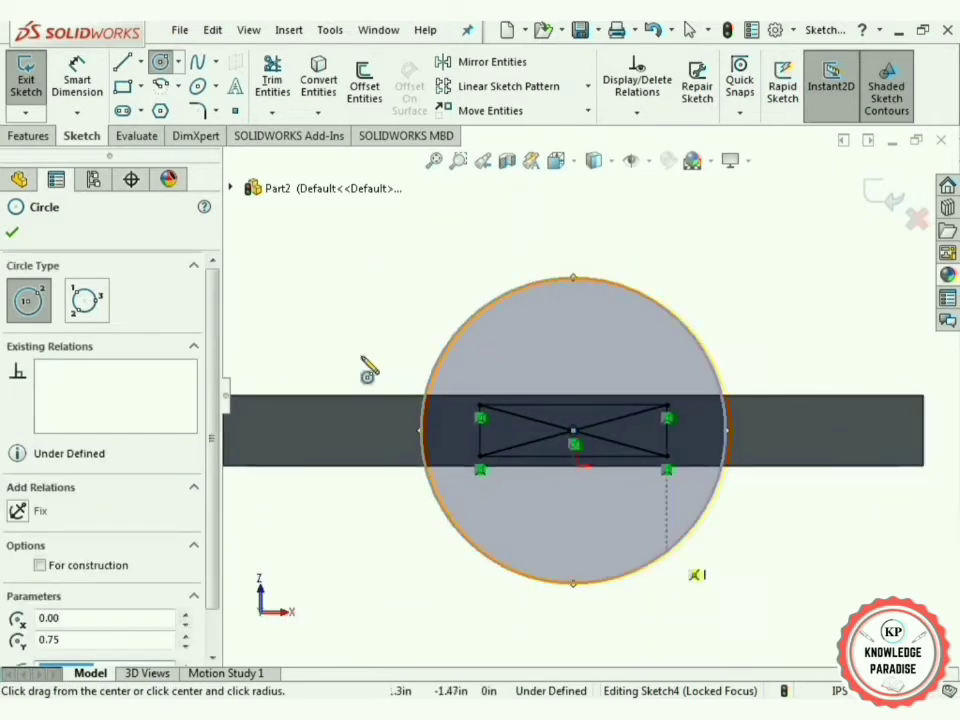
click(12, 231)
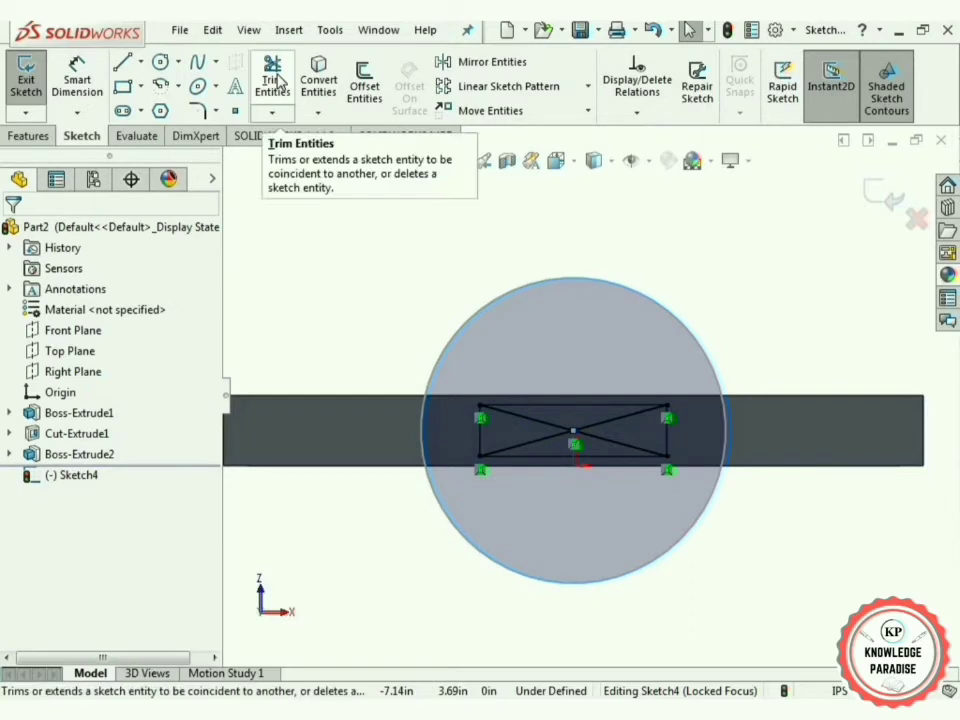
Step: Trim away both diagonal helper lines with Power trim
click(275, 80)
scroll(568, 518, down, 2)
scroll(445, 550, up, 3)
scroll(450, 550, down, 3)
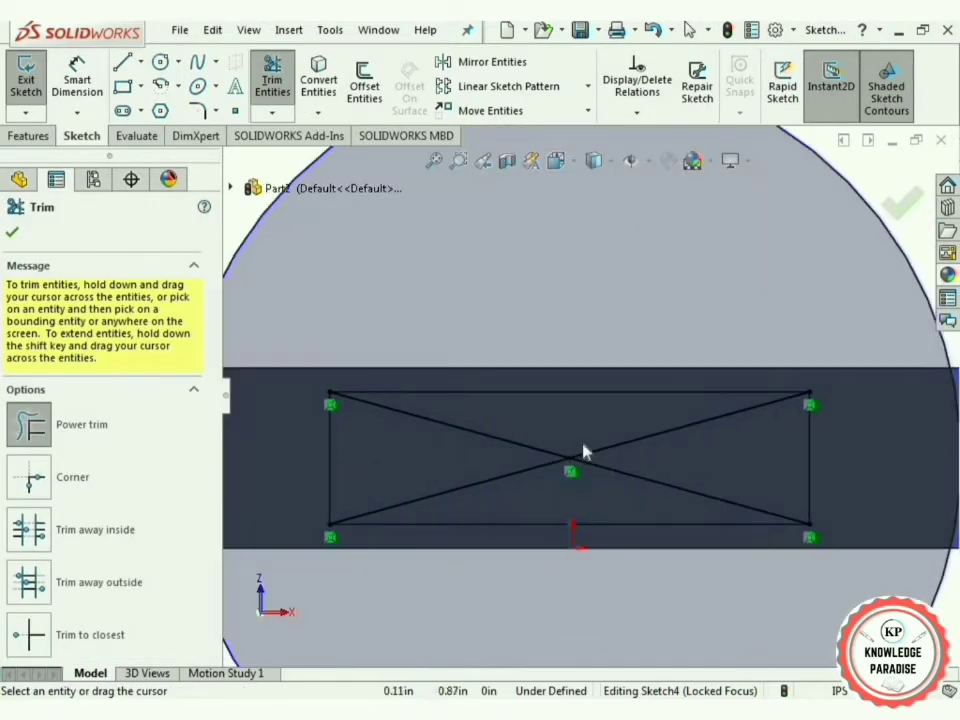
drag(505, 408, 455, 457)
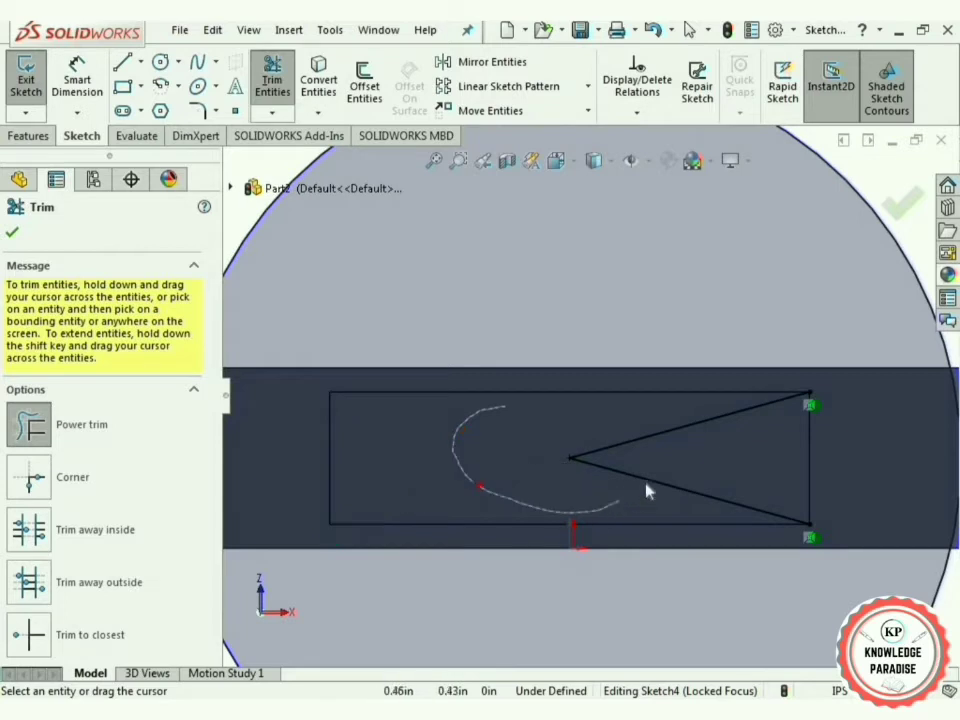
scroll(640, 540, up, 3)
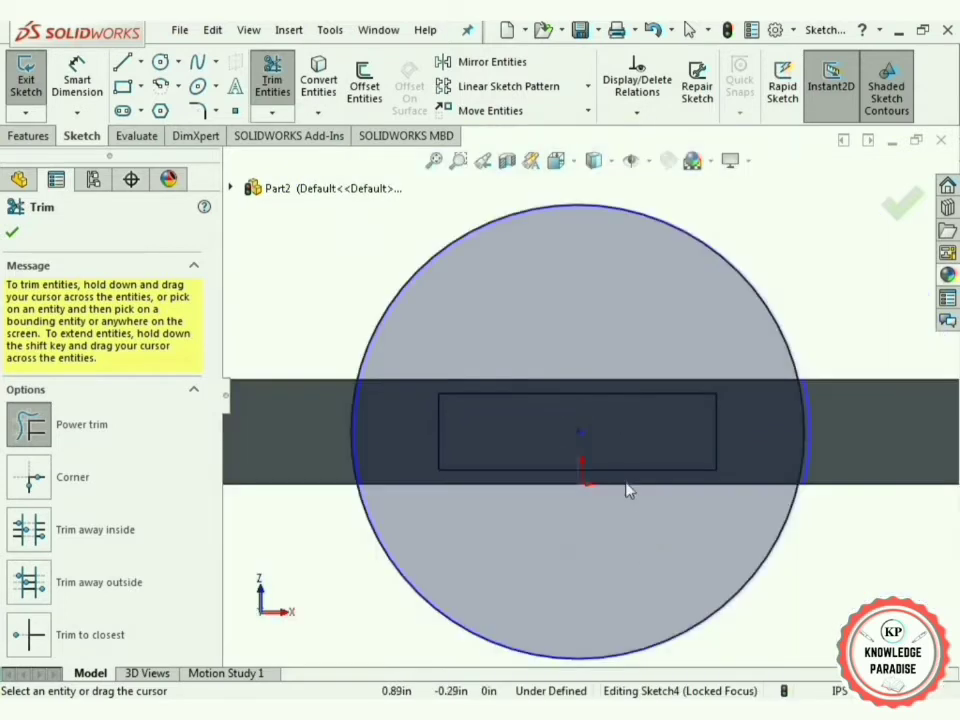
click(12, 232)
scroll(414, 236, up, 3)
mouse_move(615, 246)
middle_down()
mouse_move(606, 504)
mouse_move(544, 481)
mouse_move(347, 471)
mouse_move(334, 549)
middle_up()
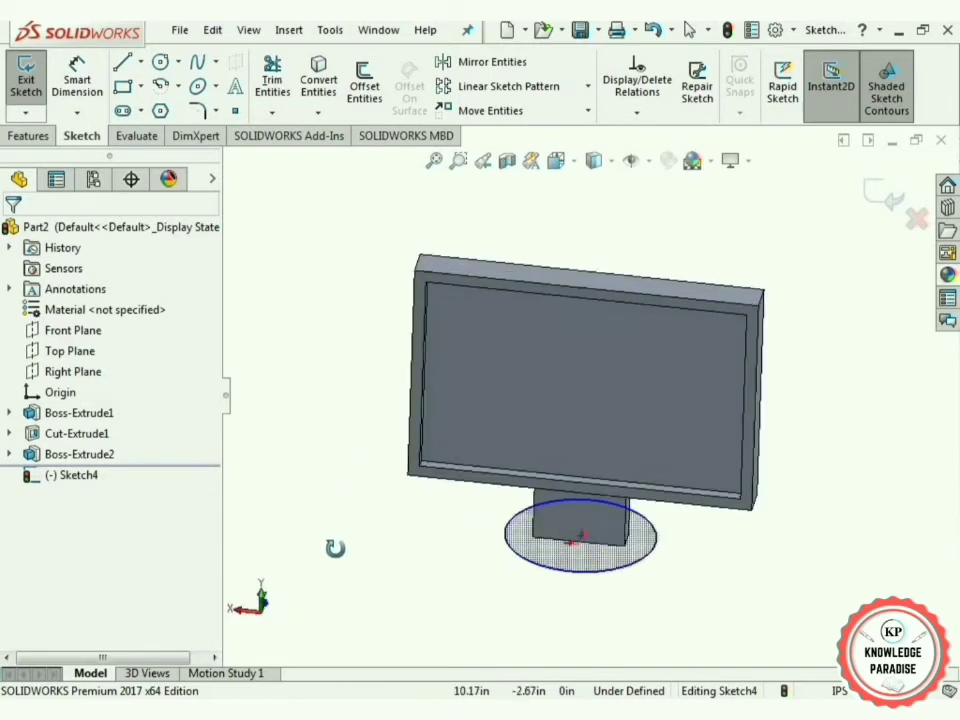
Step: Give the base circle a 6 in diameter with Smart Dimension
click(18, 140)
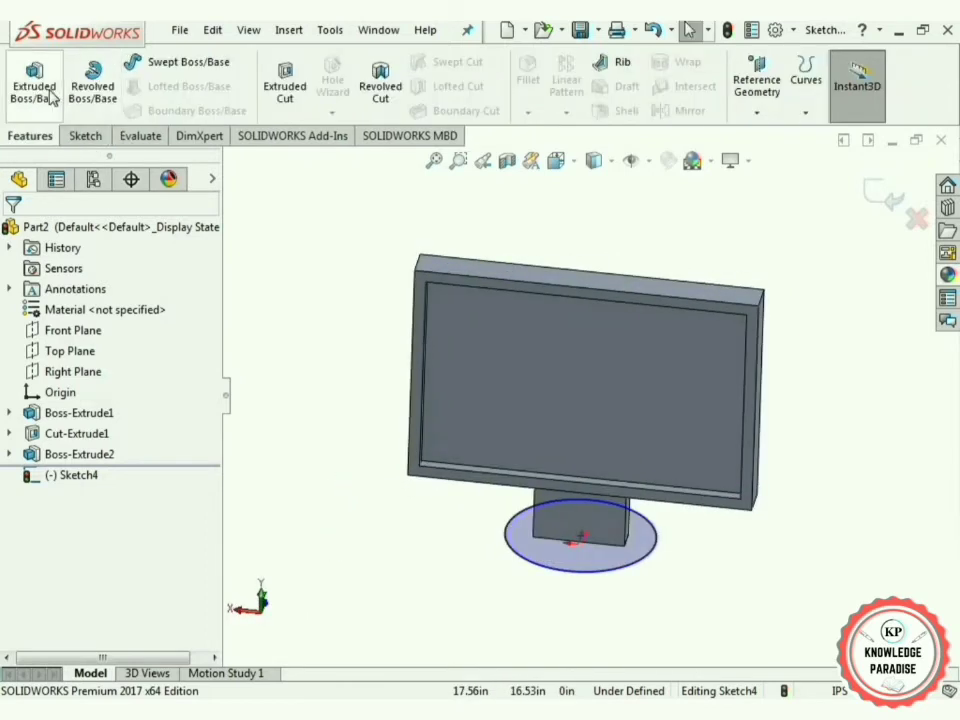
click(81, 135)
click(77, 82)
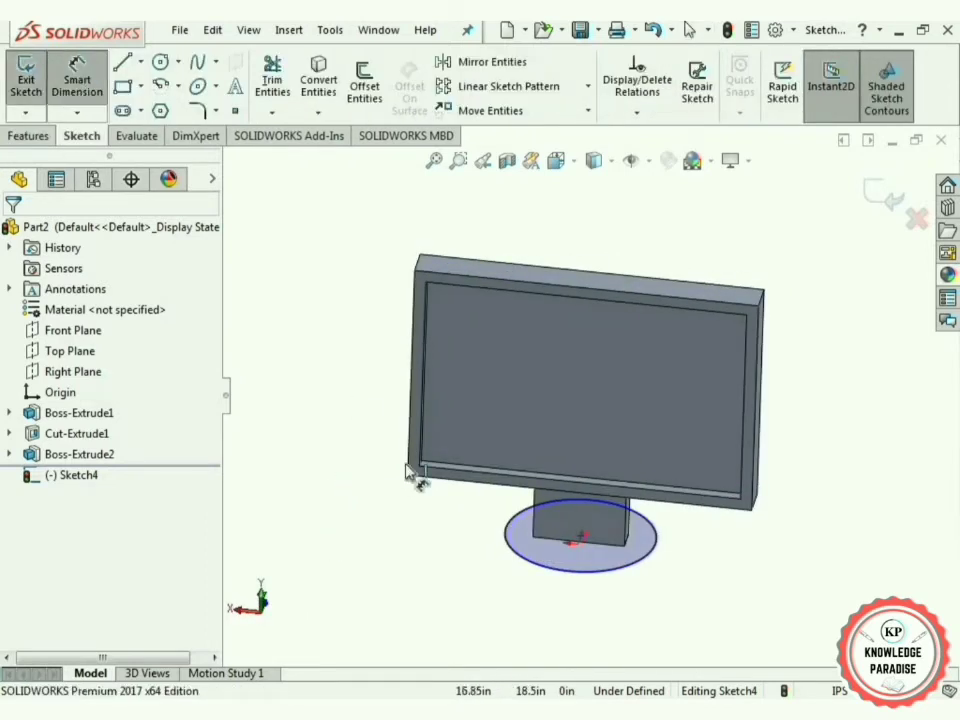
click(648, 566)
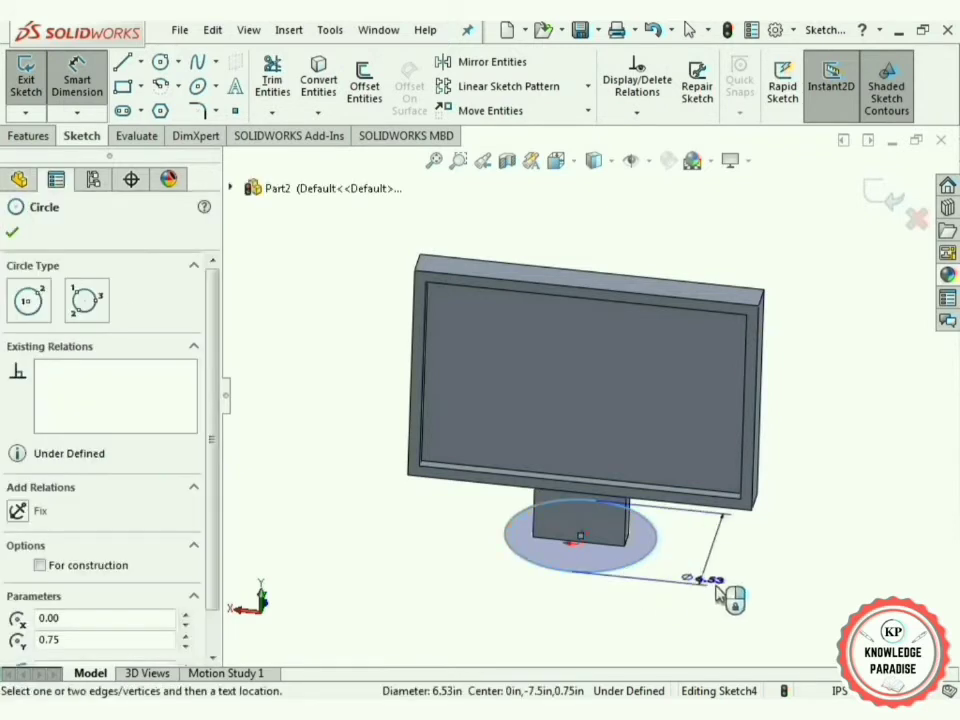
click(733, 628)
text(6in)
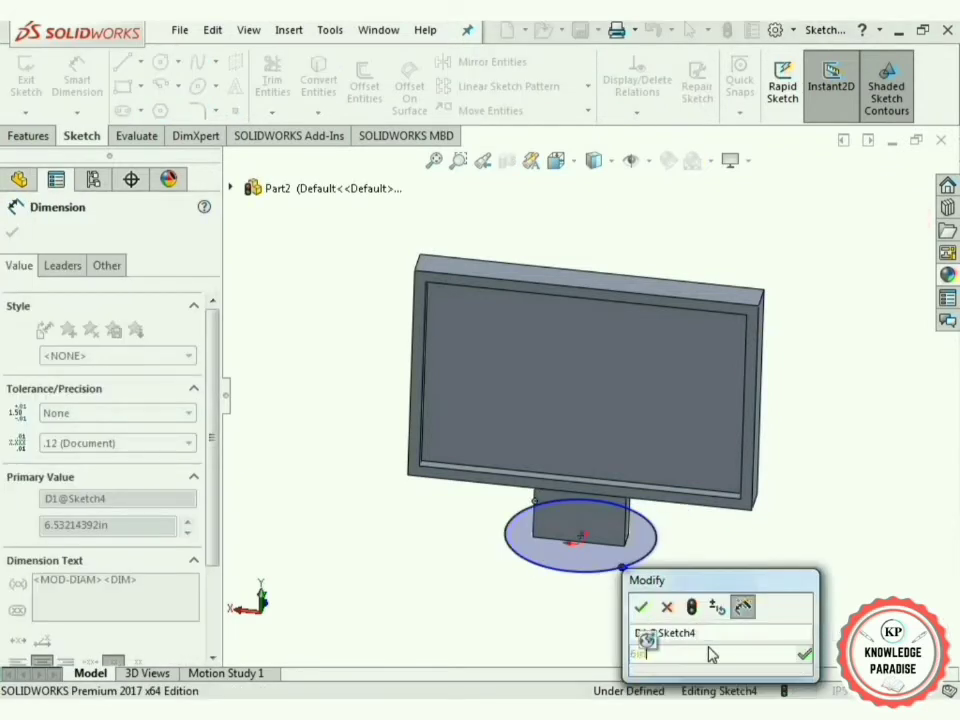
click(641, 607)
click(455, 595)
mouse_move(455, 595)
middle_down()
mouse_move(497, 519)
mouse_move(421, 508)
mouse_move(465, 568)
middle_up()
click(30, 136)
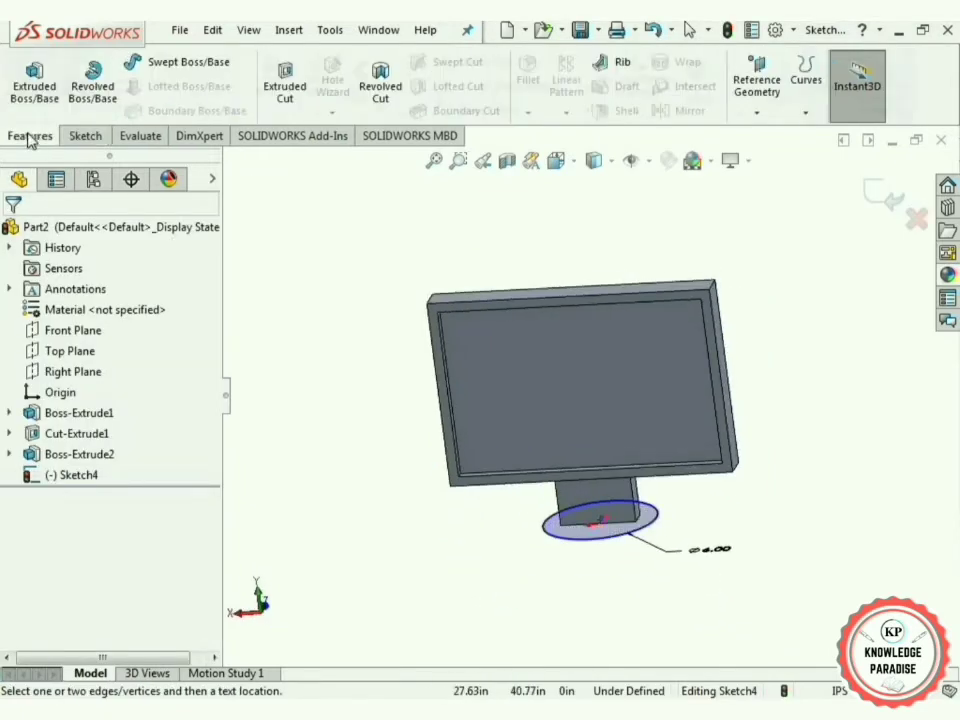
Step: Extrude the 6 in base circle 0.5 in deep as Boss-Extrude3
click(33, 80)
text(0.5mm)
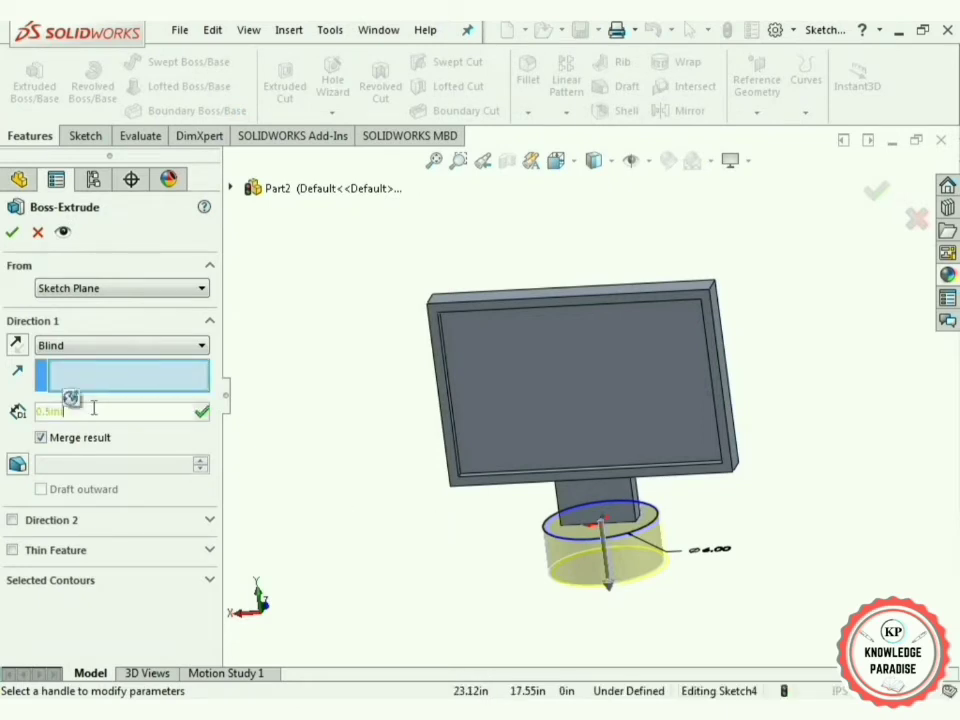
key(Return)
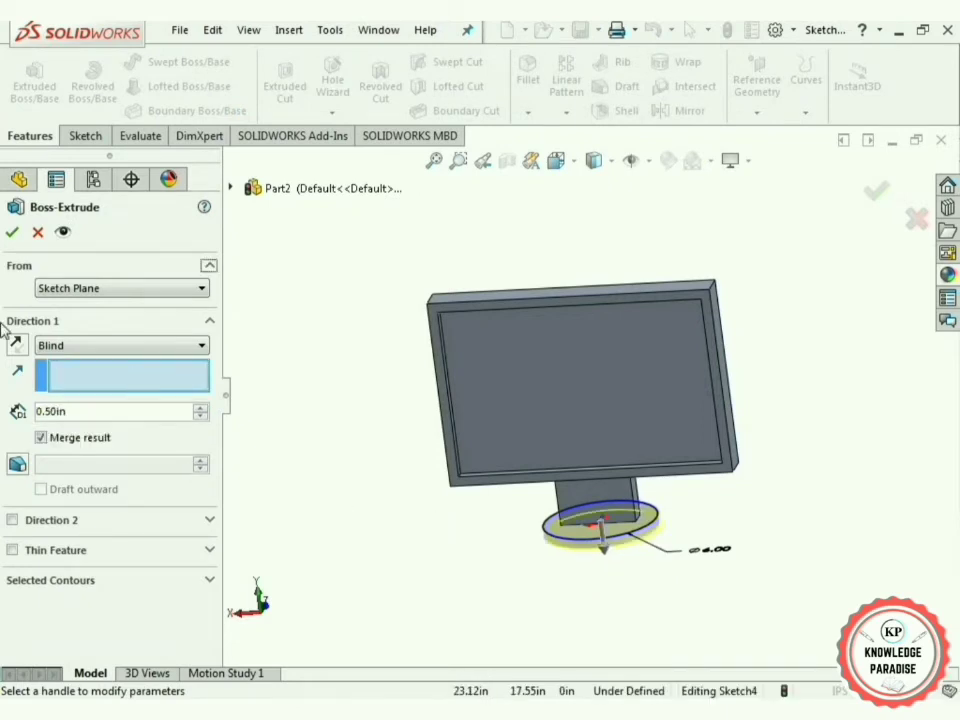
click(12, 235)
middle_drag(444, 589, 687, 346)
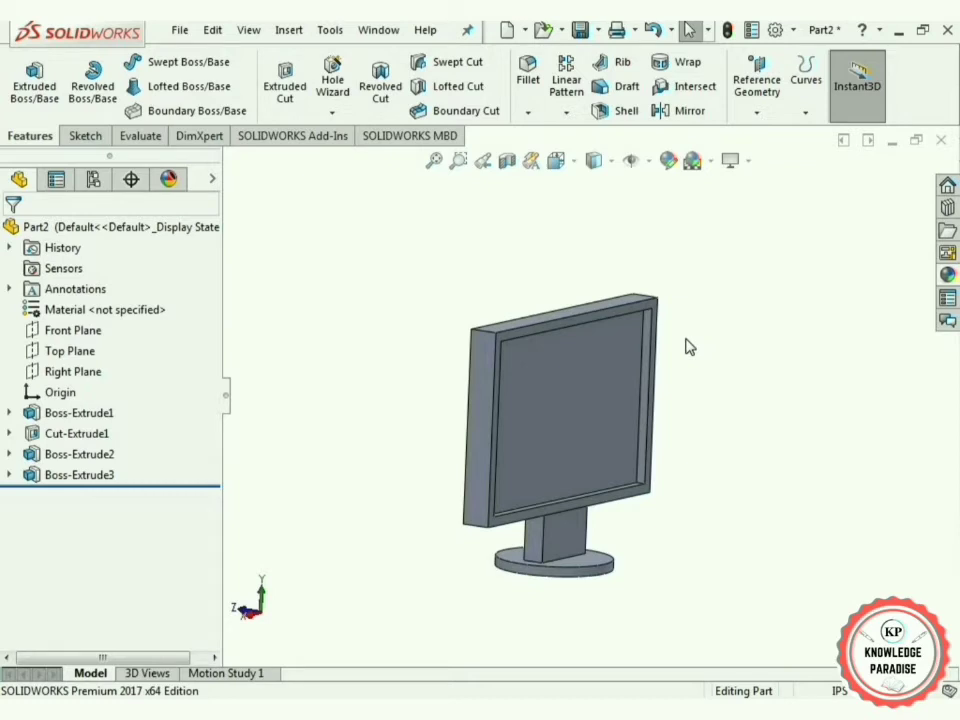
Step: Select the monitor's top face and start a face-only appearance for it
middle_drag(457, 347, 572, 408)
middle_drag(729, 464, 579, 336)
click(577, 340)
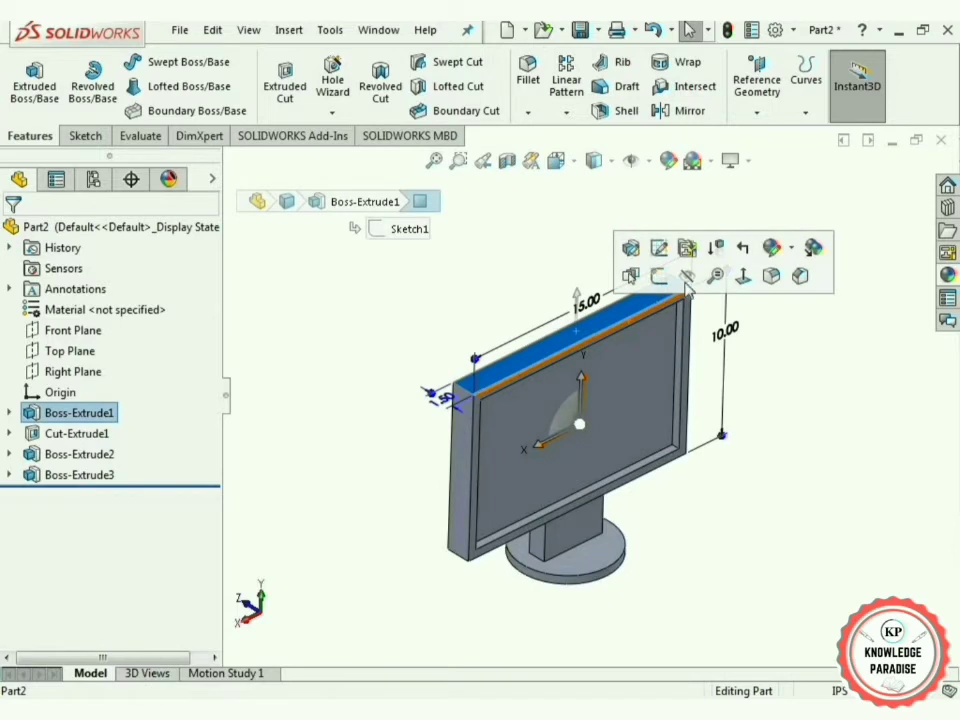
click(792, 250)
click(810, 293)
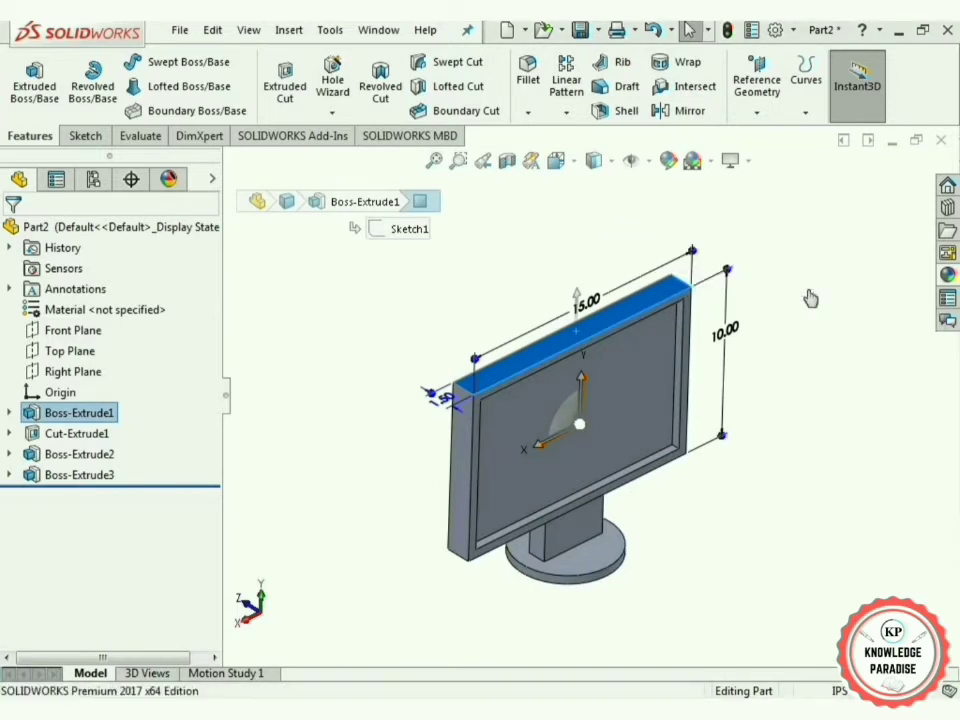
click(343, 407)
Step: Add the front bezel, a stand face and several other monitor faces to the appearance selection
click(346, 411)
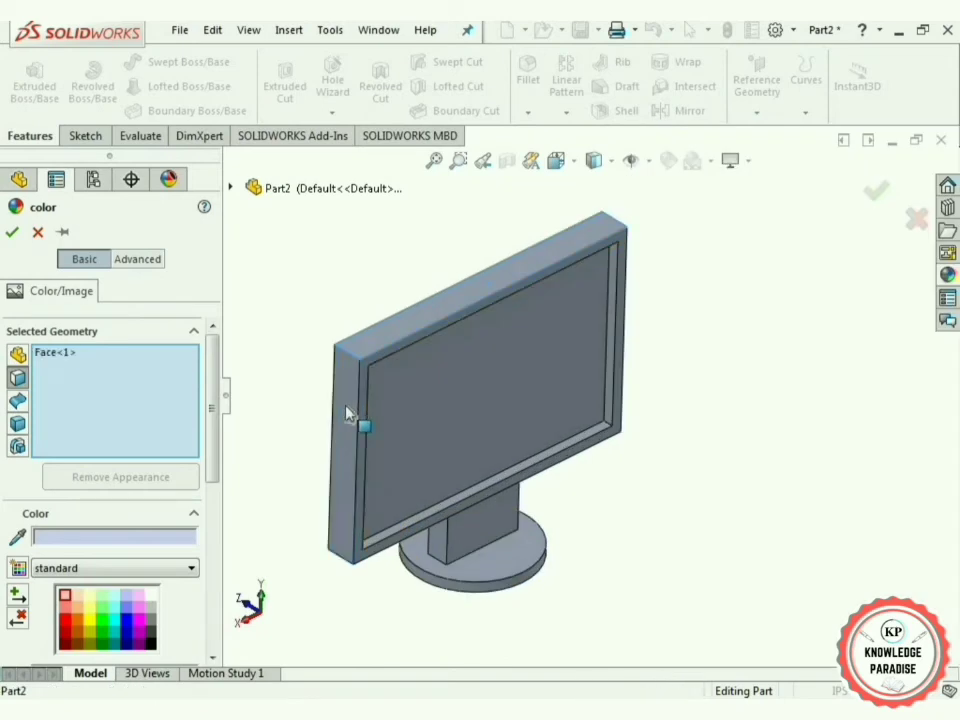
click(420, 531)
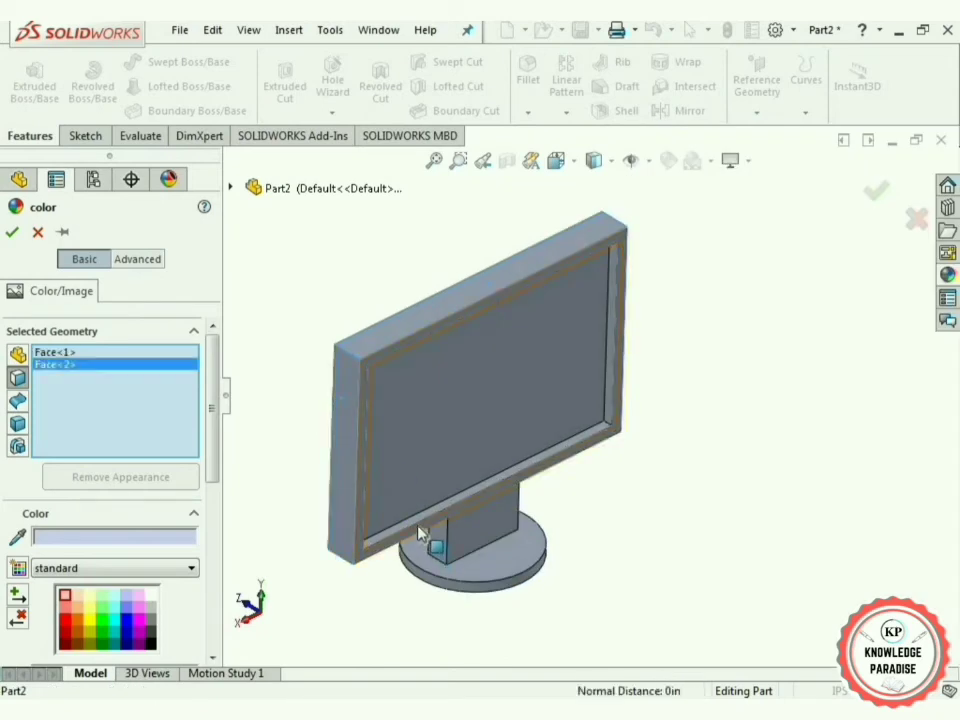
click(471, 566)
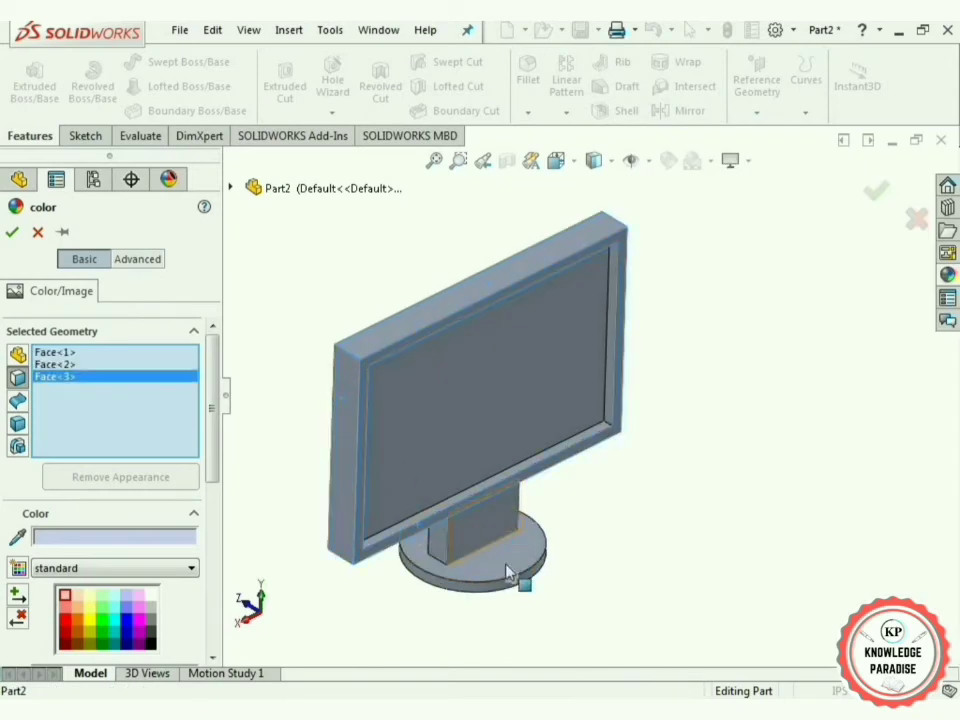
click(507, 571)
click(574, 519)
middle_drag(574, 519, 537, 580)
click(583, 530)
middle_drag(583, 530, 540, 515)
click(522, 500)
middle_drag(647, 431, 445, 405)
click(501, 405)
click(603, 370)
Step: Drop Face<2> and add more faces, including two on the monitor's right edge
scroll(600, 365, down, 3)
click(445, 405)
middle_drag(519, 409, 572, 518)
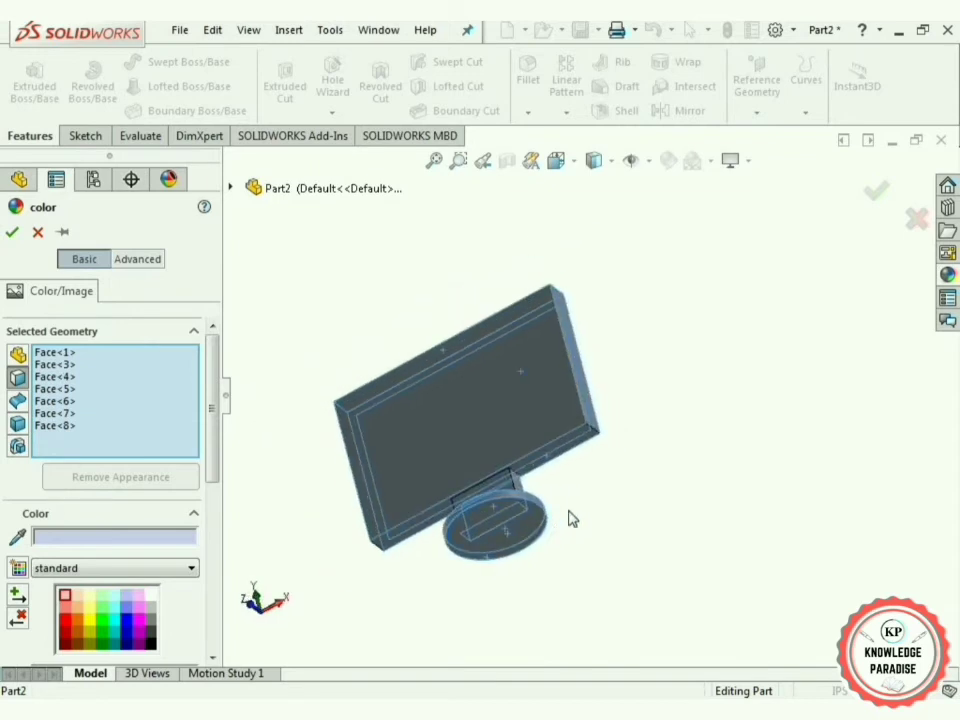
click(563, 449)
middle_drag(563, 449, 500, 538)
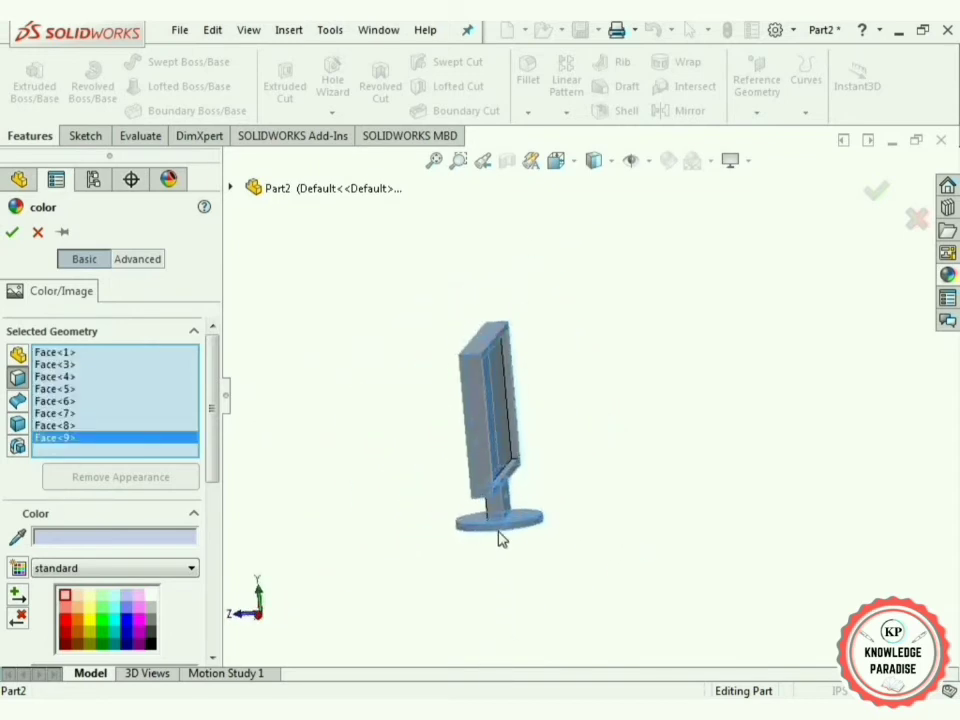
click(497, 515)
middle_drag(619, 474, 415, 550)
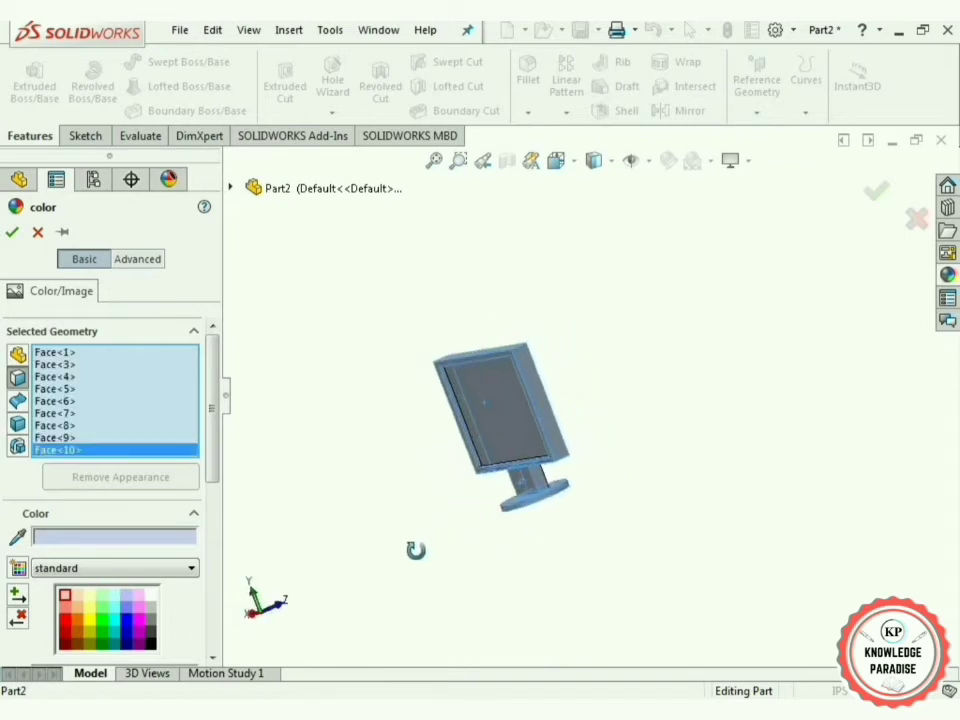
click(539, 480)
middle_drag(539, 480, 571, 318)
scroll(588, 600, up, 3)
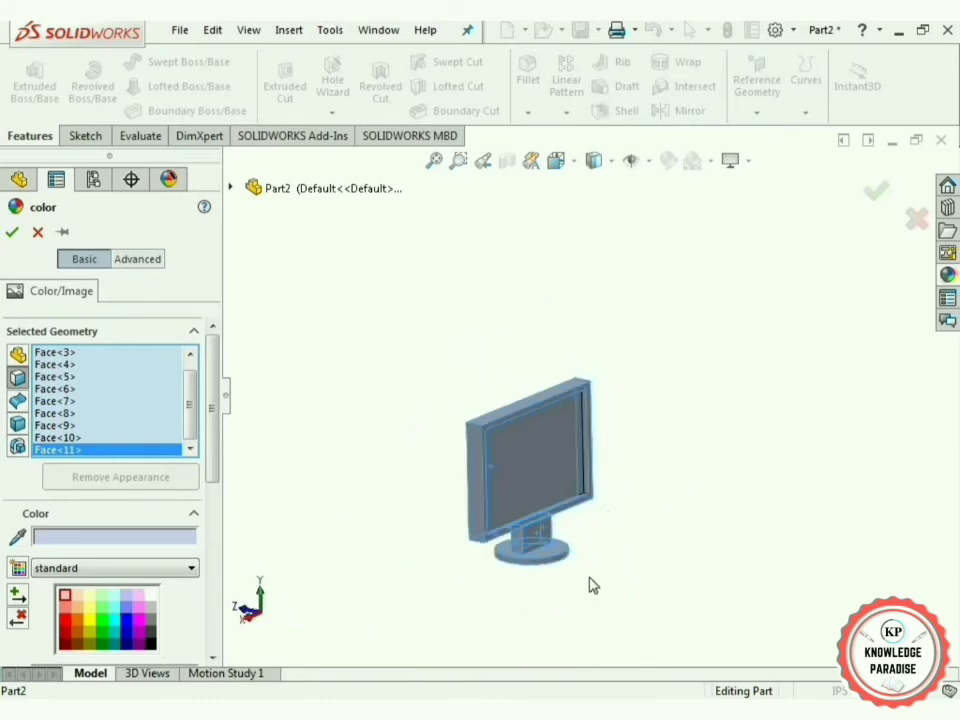
scroll(585, 560, down, 4)
click(568, 414)
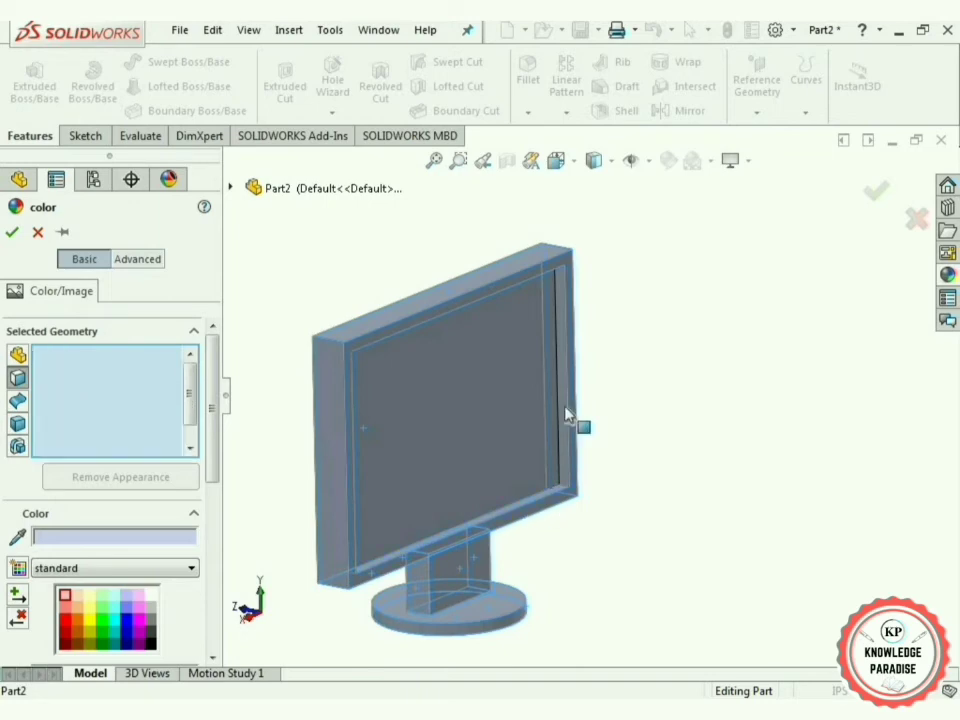
click(569, 409)
Step: Add one last face, reaching fifteen, and open the Appearances, Scenes, and Decals library
middle_drag(570, 476, 448, 521)
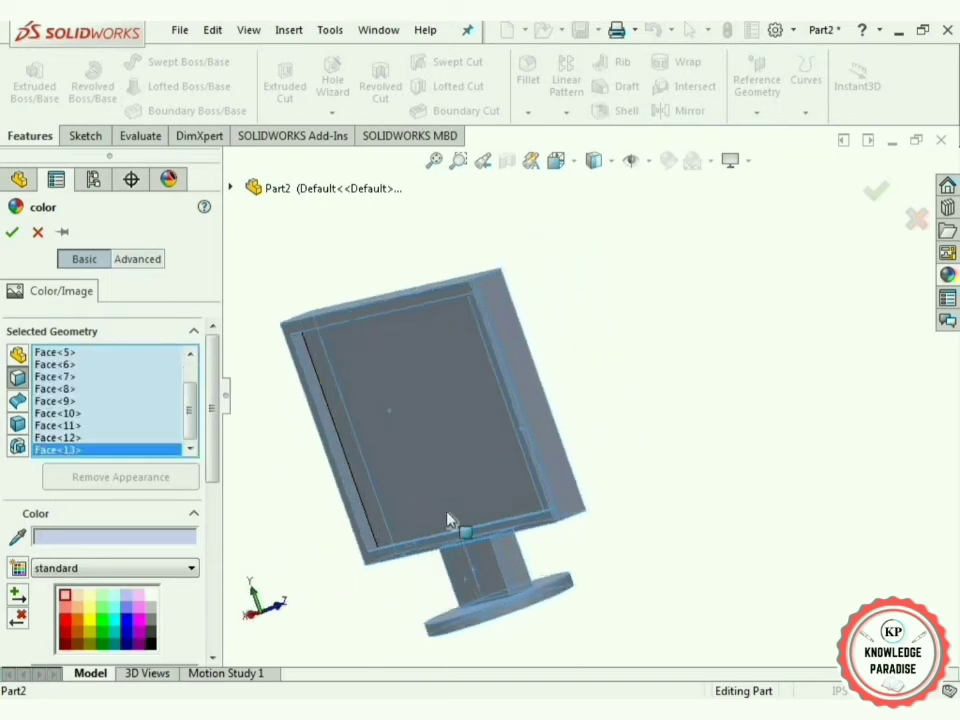
click(420, 440)
middle_drag(420, 440, 451, 314)
middle_drag(687, 446, 838, 438)
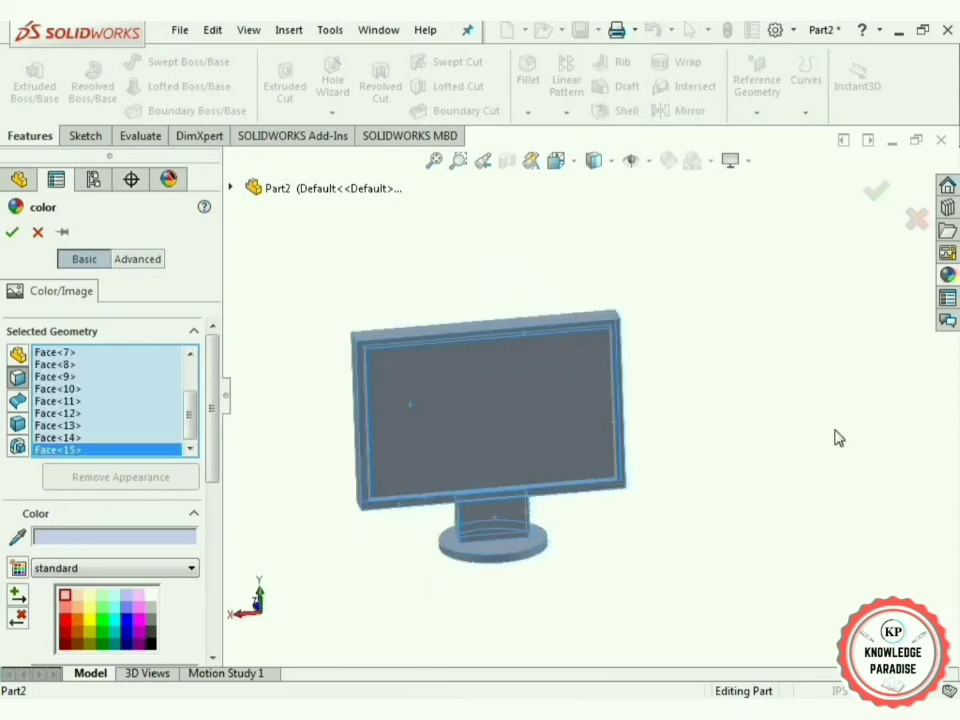
click(947, 274)
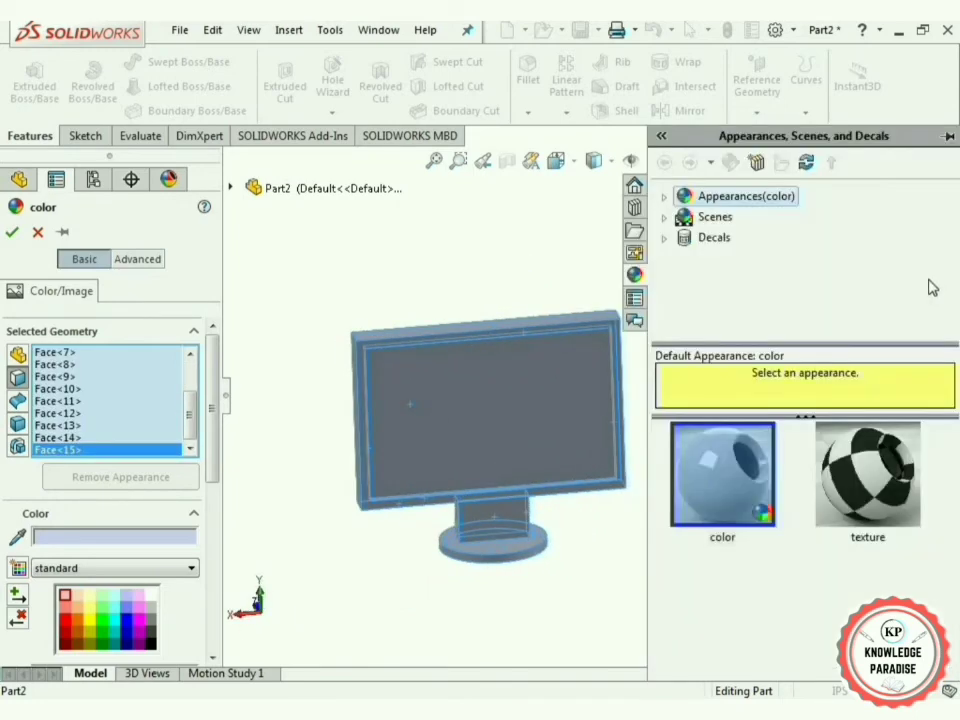
Step: Apply Organic > Wood > polished teak 2d to the selected faces and confirm
click(667, 198)
scroll(730, 270, down, 3)
scroll(745, 230, up, 1)
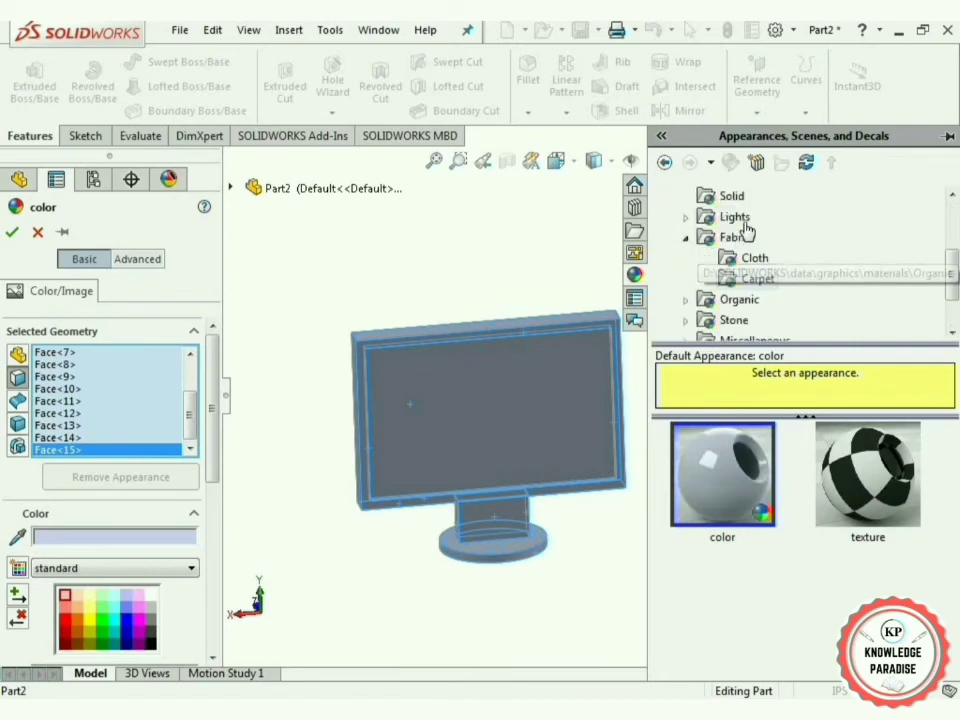
click(686, 238)
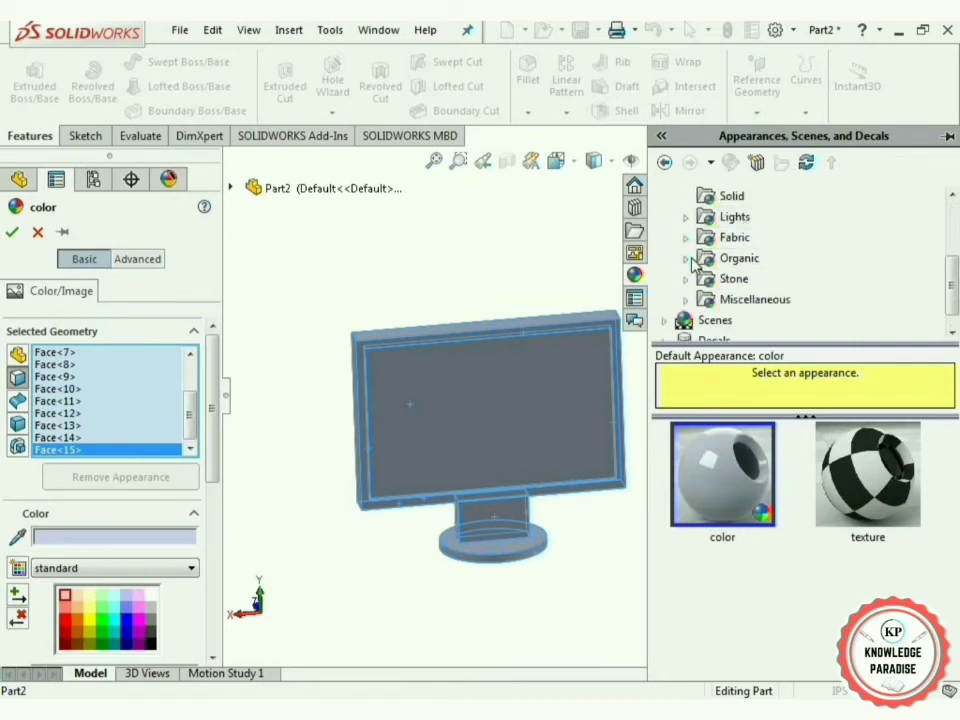
click(687, 259)
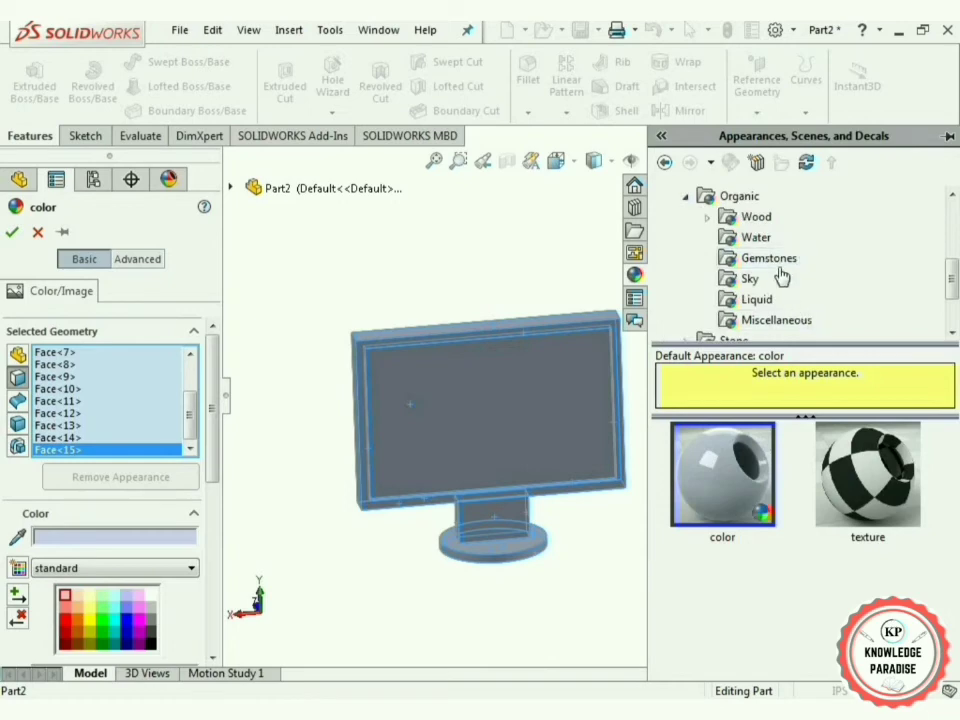
click(749, 220)
drag(951, 458, 882, 592)
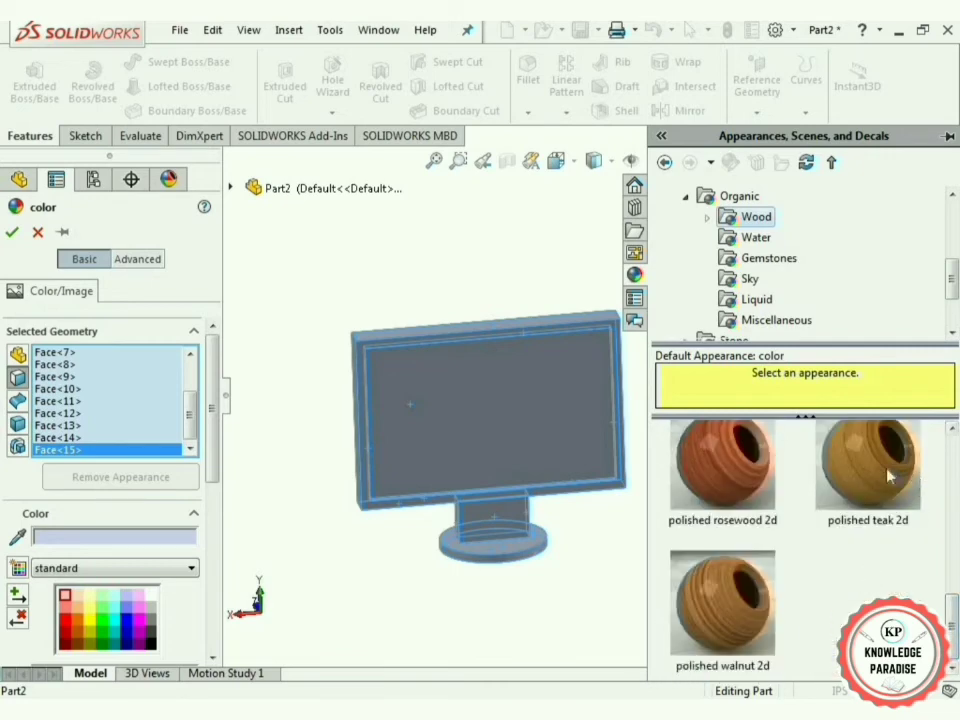
click(902, 521)
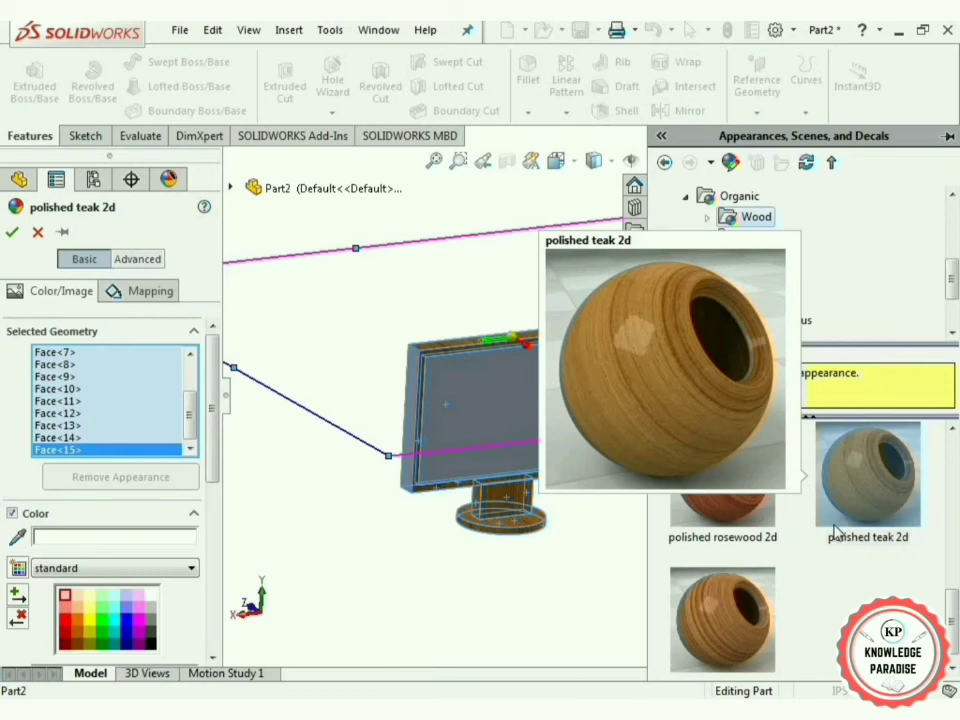
click(12, 233)
middle_drag(495, 578, 583, 308)
click(576, 312)
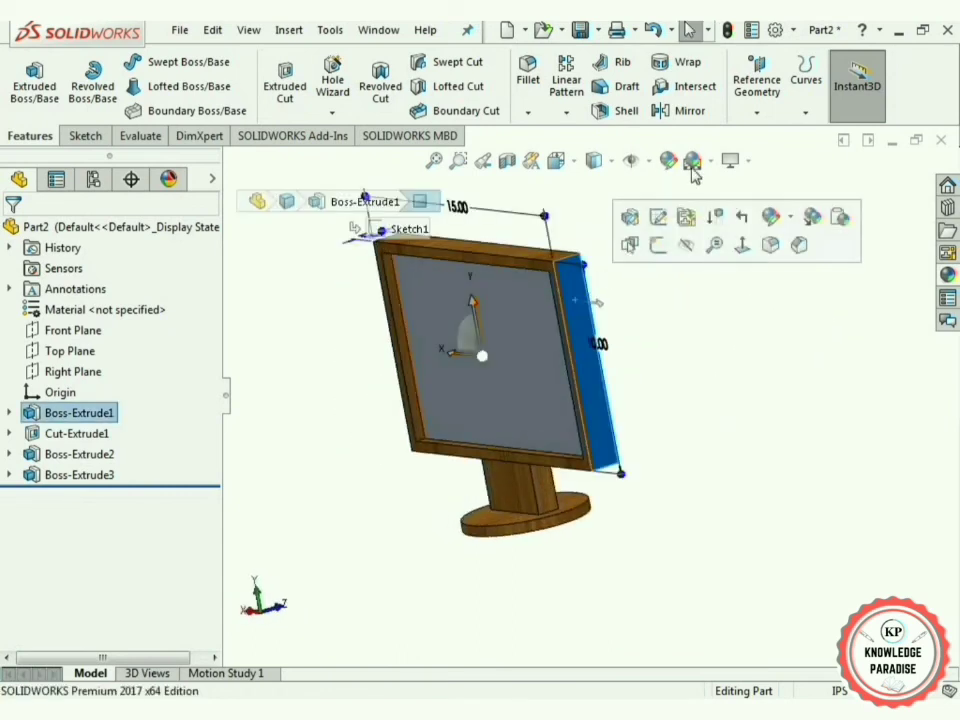
Step: Start a face appearance on the right side face, adding the left side and a stand face
click(792, 219)
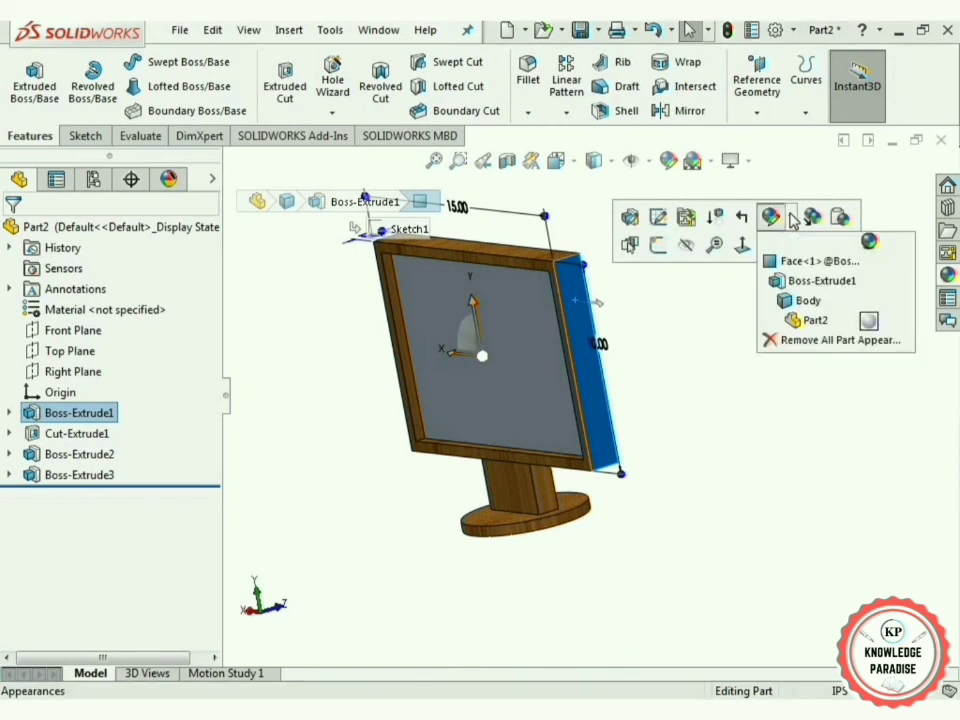
click(835, 260)
middle_drag(465, 583, 370, 348)
click(432, 348)
middle_drag(416, 538, 537, 472)
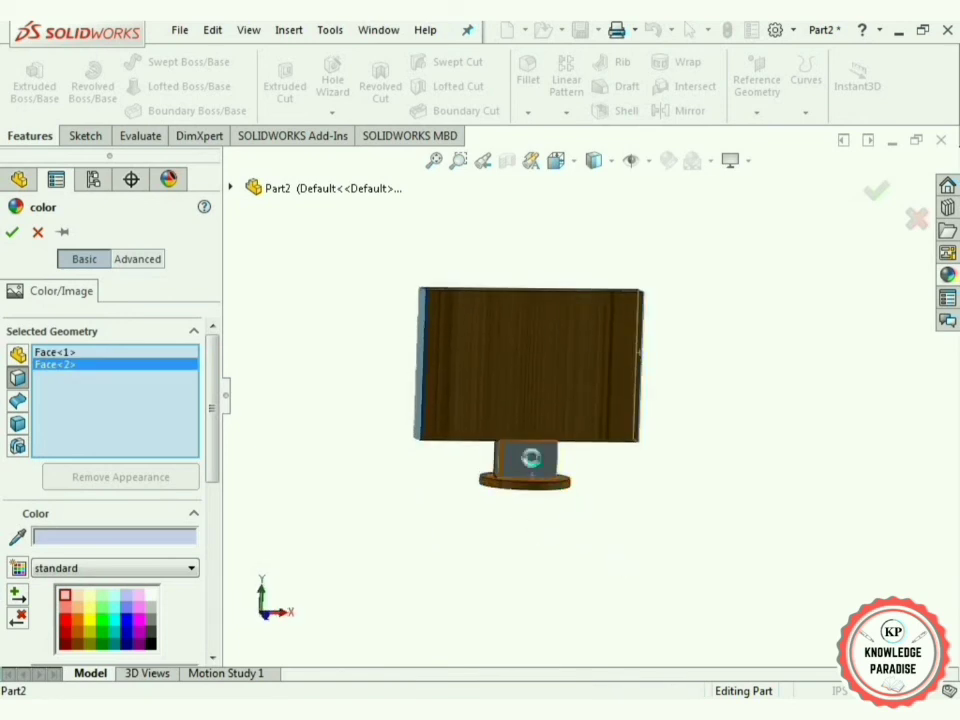
click(529, 456)
middle_drag(630, 491, 396, 590)
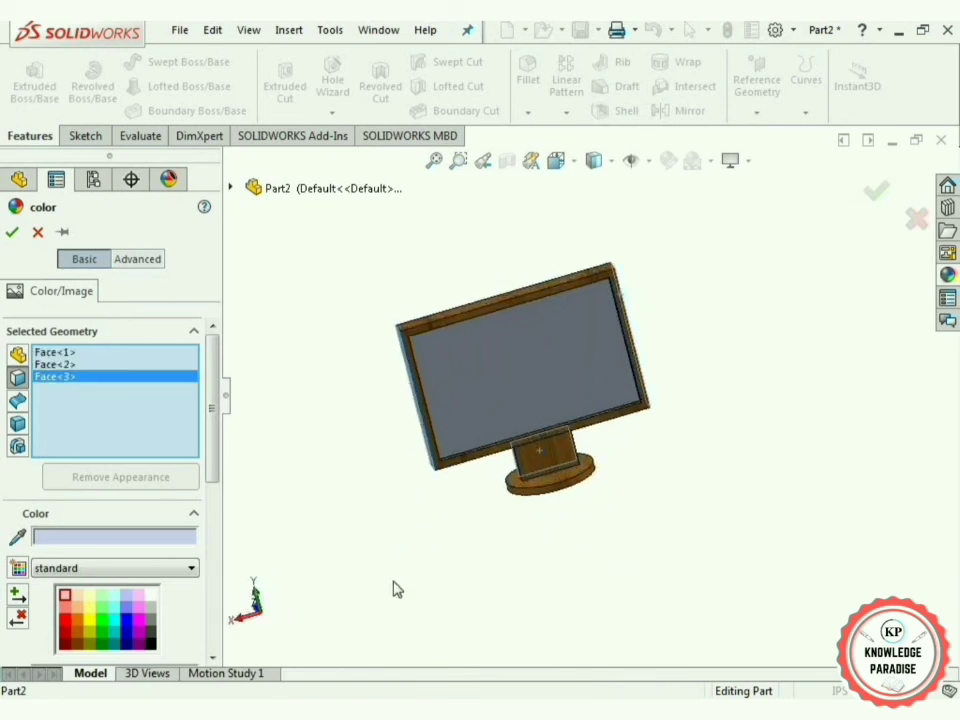
Step: Apply Wood > polished teak 2d to these faces and confirm
click(947, 274)
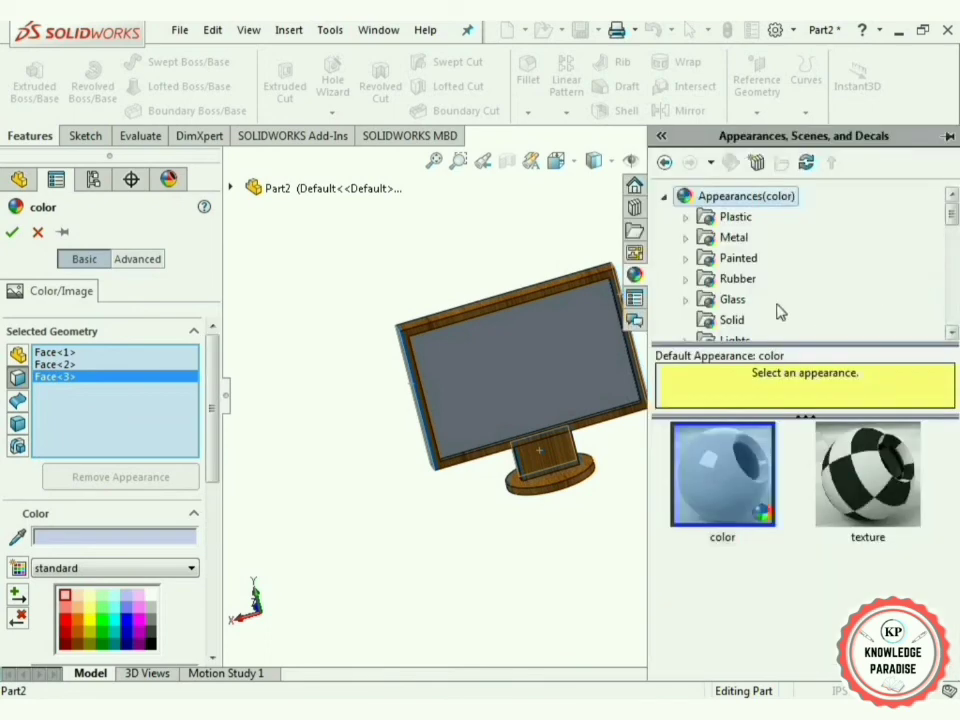
scroll(725, 312, down, 2)
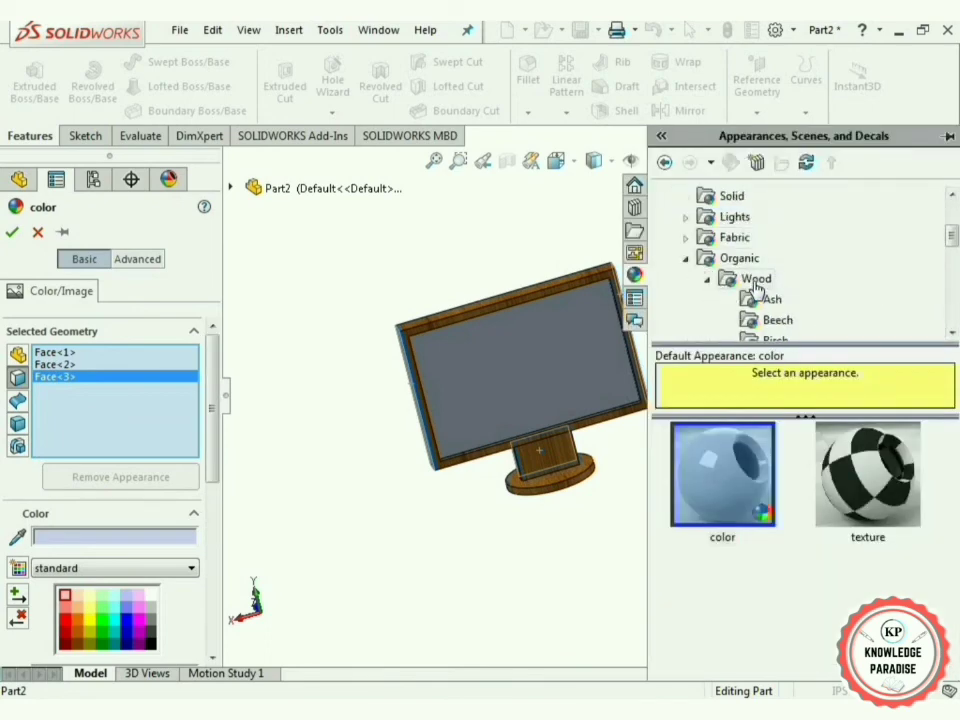
click(756, 280)
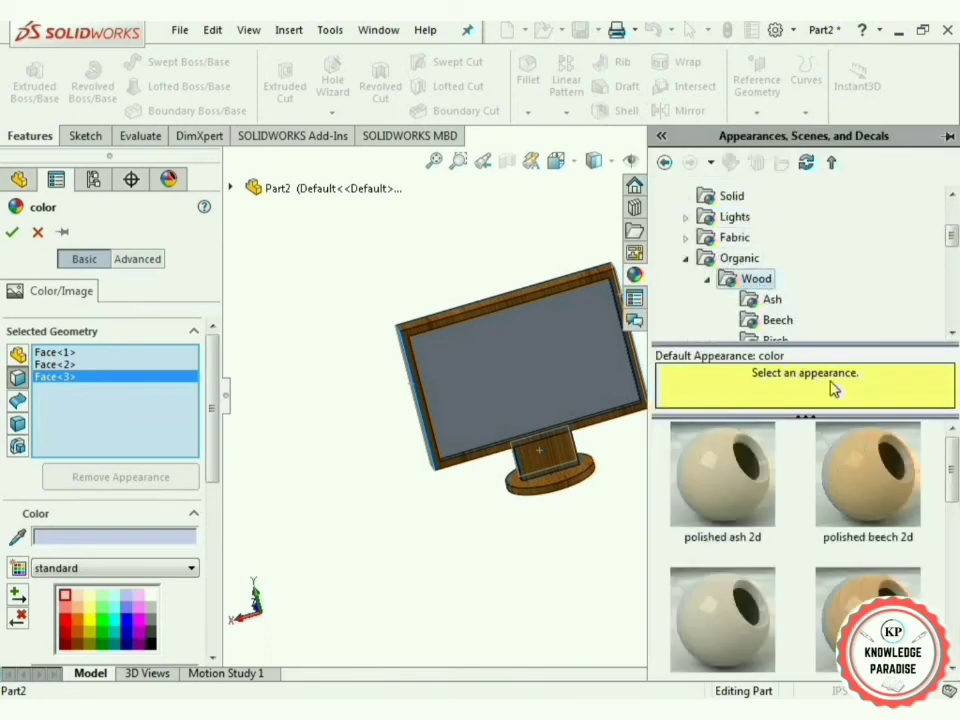
scroll(867, 578, down, 5)
click(888, 488)
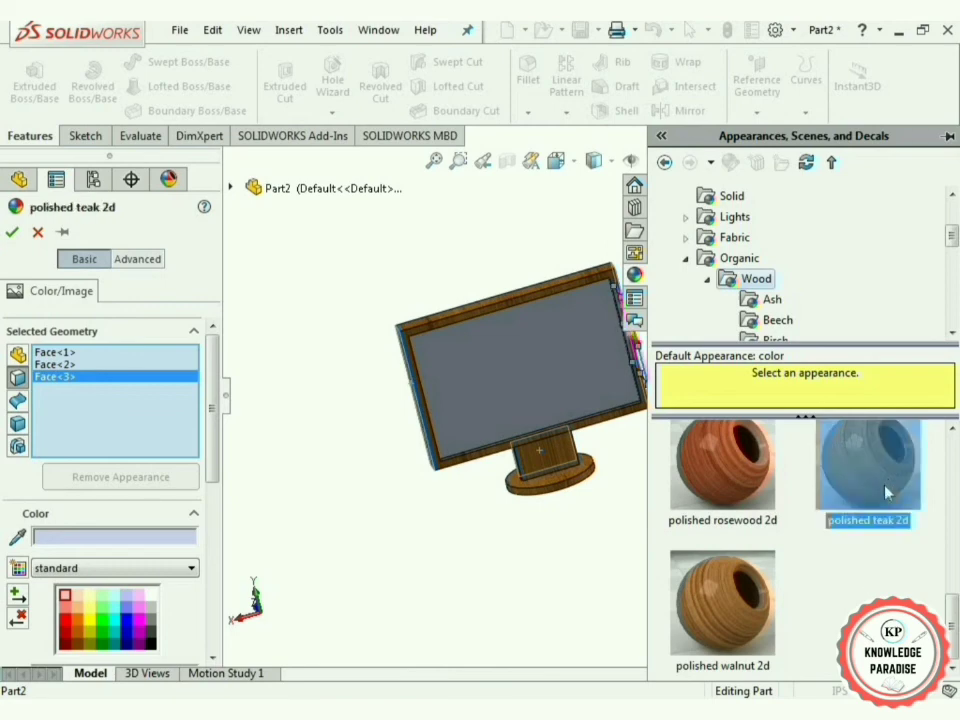
click(12, 234)
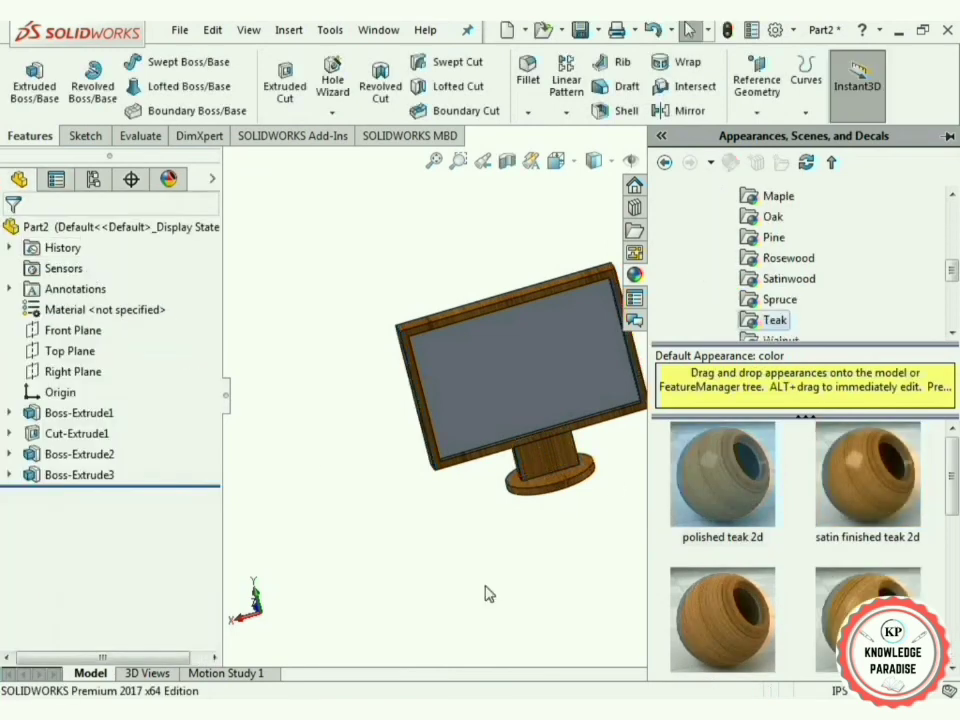